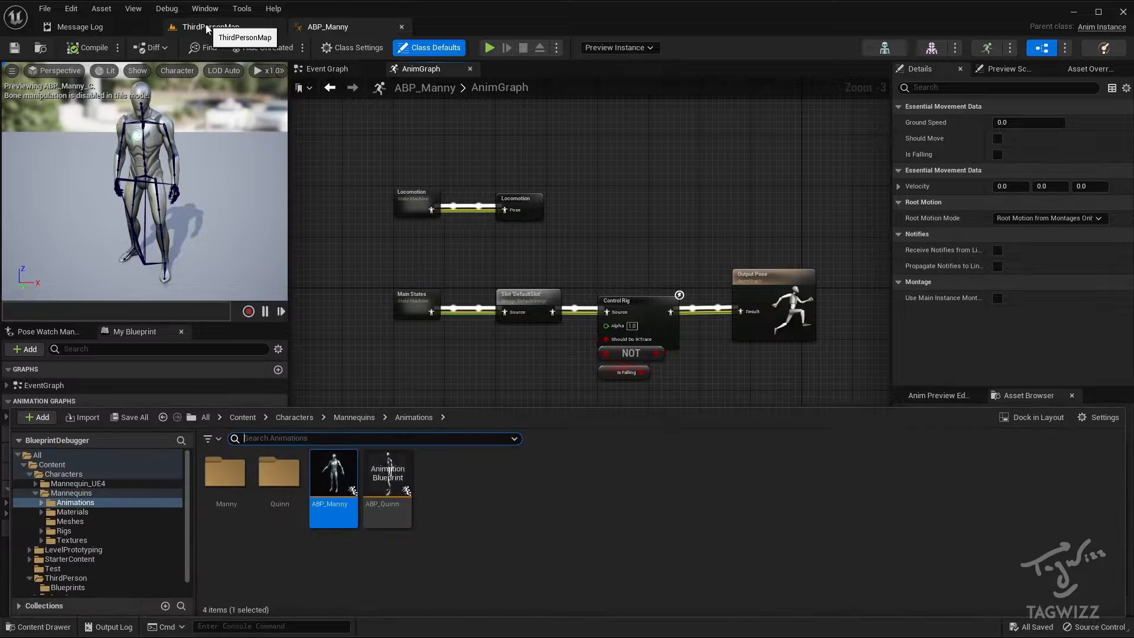
Duplicate the ABP_Manny animation blueprint and name the copy ABP_Manny_Locomotion.
right_click(334, 485)
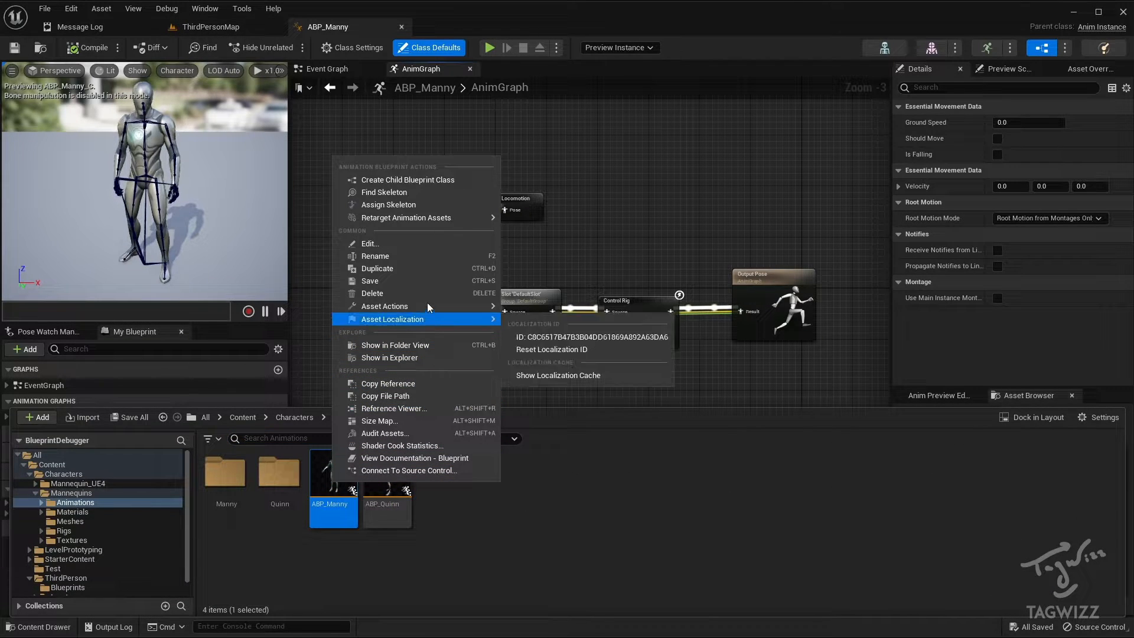
left_click(424, 270)
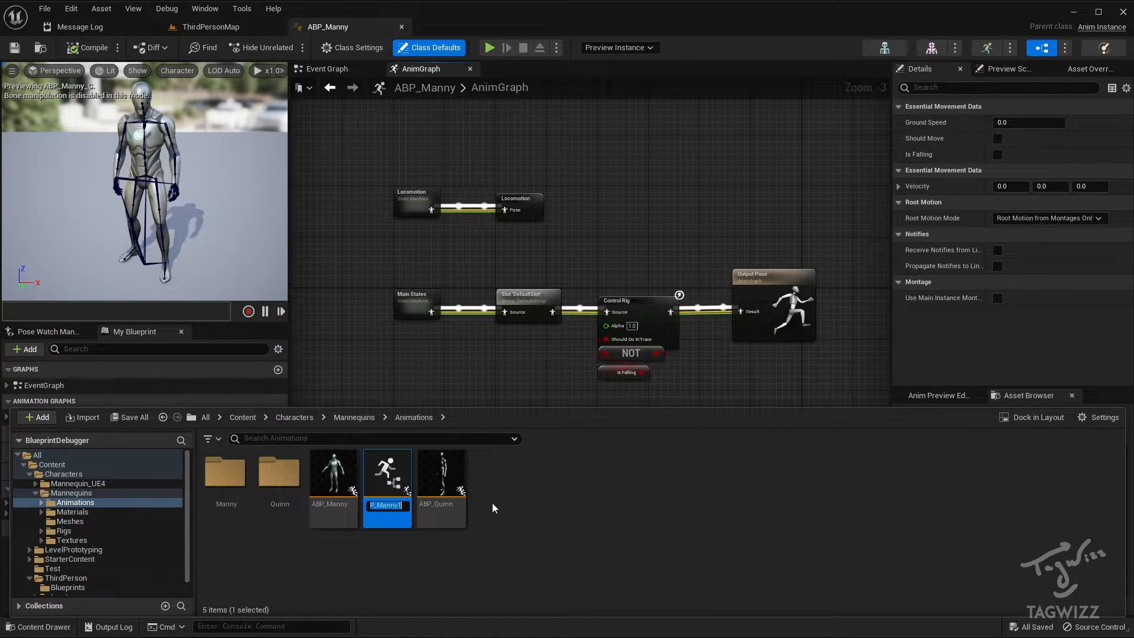
type("ABP_Ma")
type("nny_")
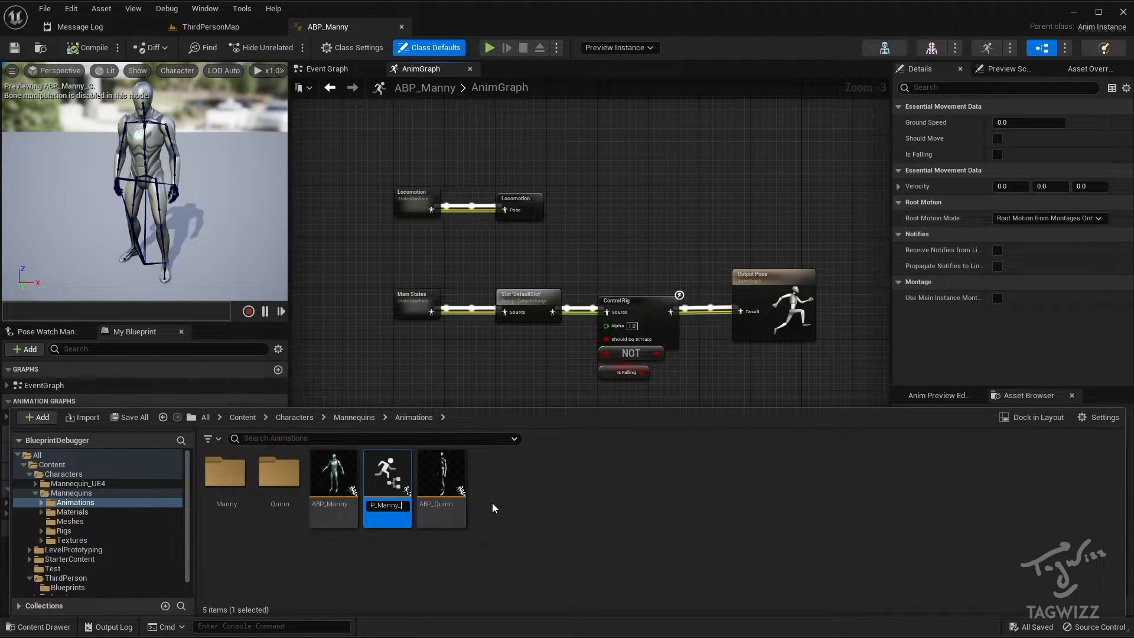
type("Locomotion")
key("Return")
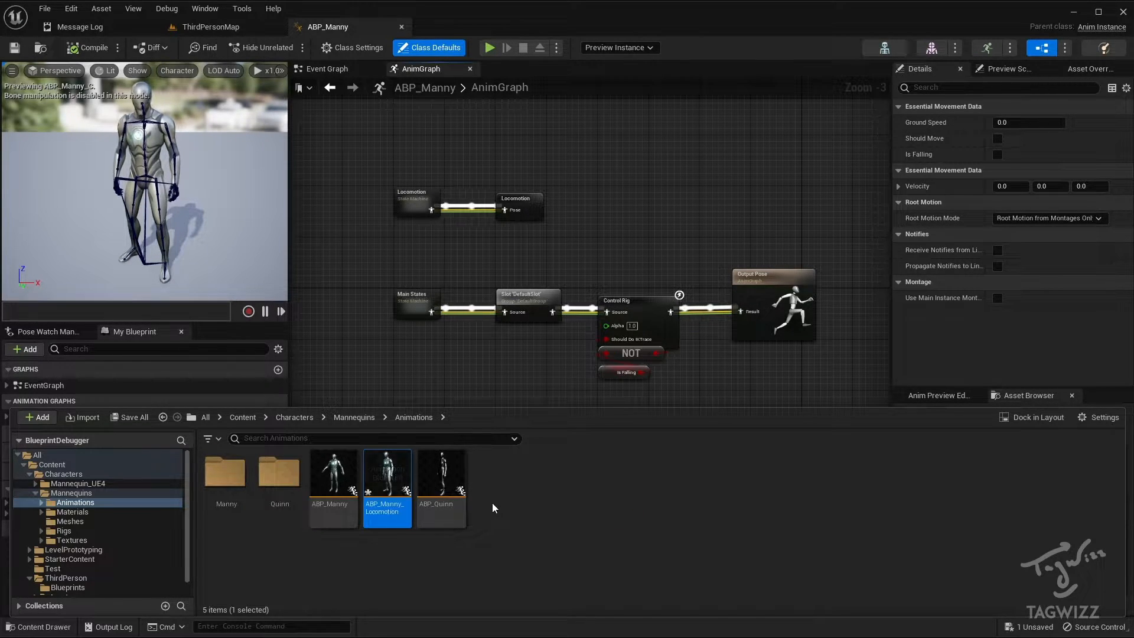
Open the AnimGraph of ABP_Manny_Locomotion and delete every node except Output Pose.
double_click(390, 481)
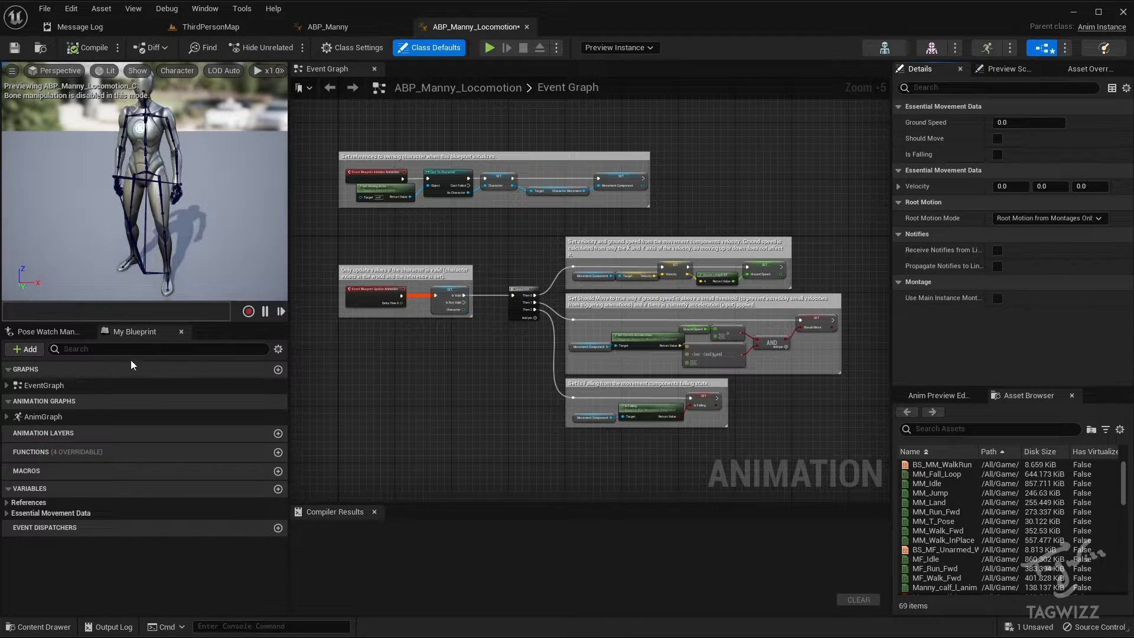
double_click(63, 416)
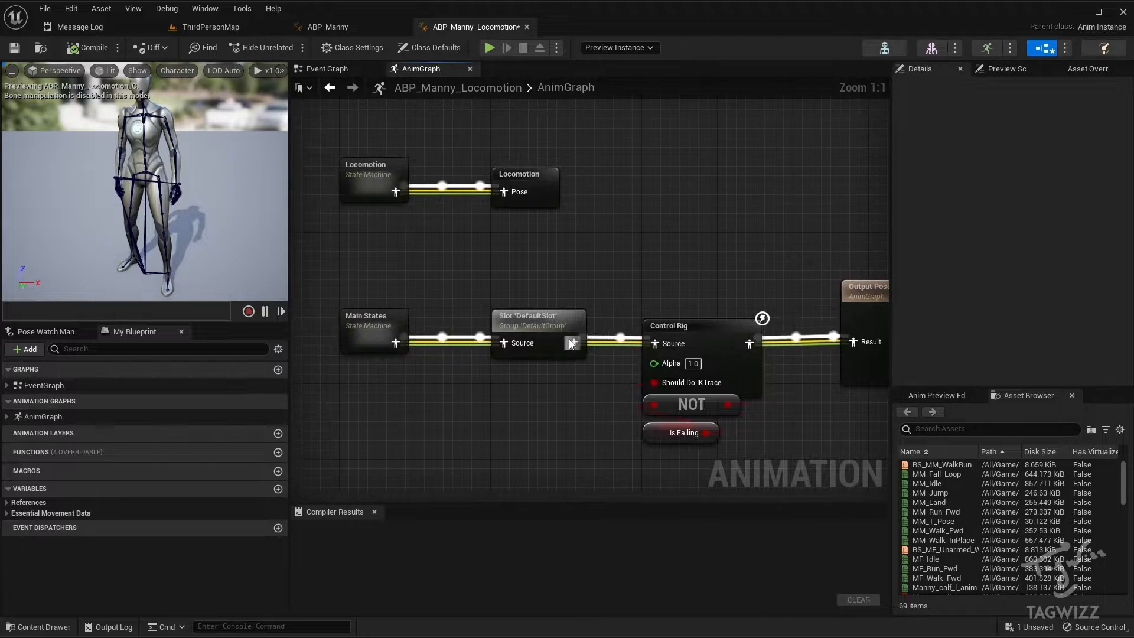
scroll(572, 345, "down", 4)
left_click_drag(384, 132, 645, 398)
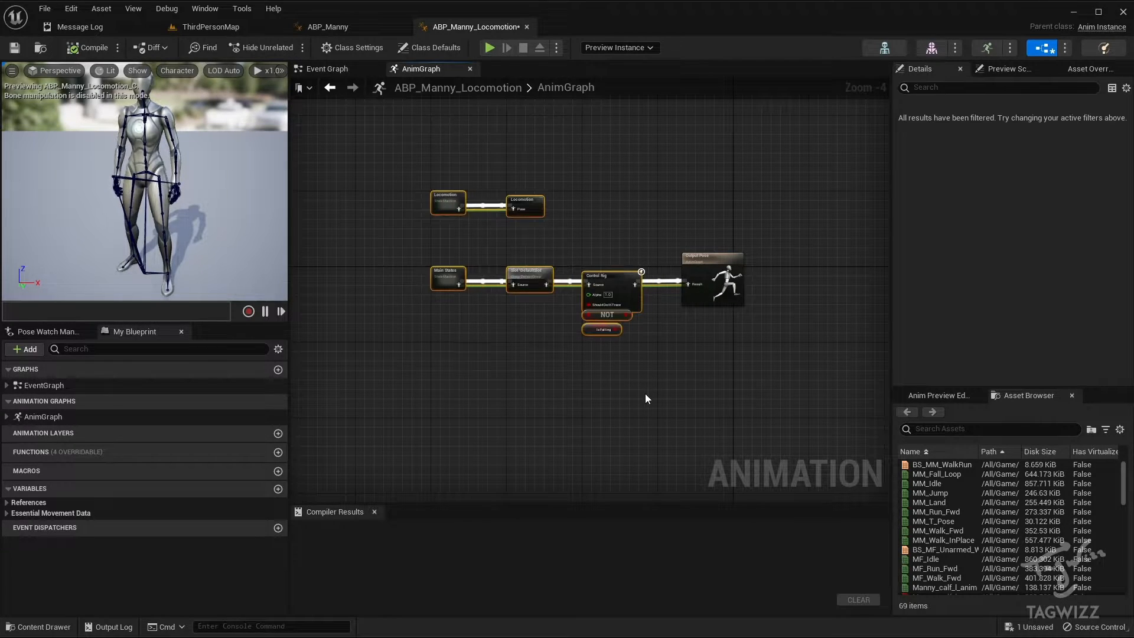
key("Delete")
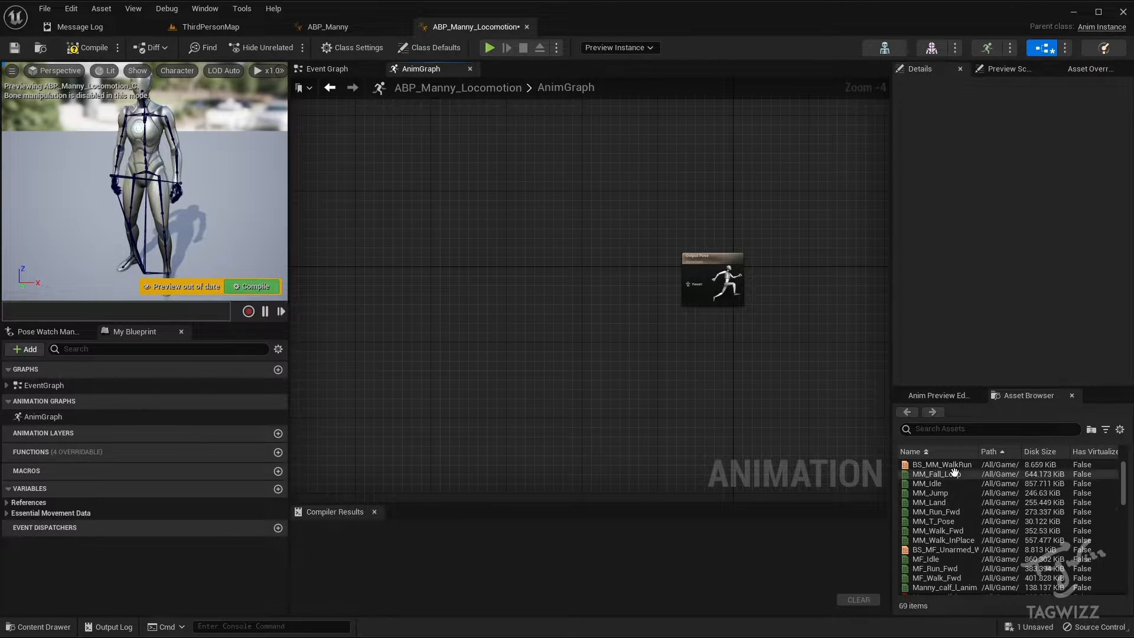
Feed the MM_Run_Fwd sequence into Output Pose with Loop Animation enabled, and compile the blueprint.
left_click_drag(936, 511, 688, 285)
left_click_drag(618, 305, 623, 291)
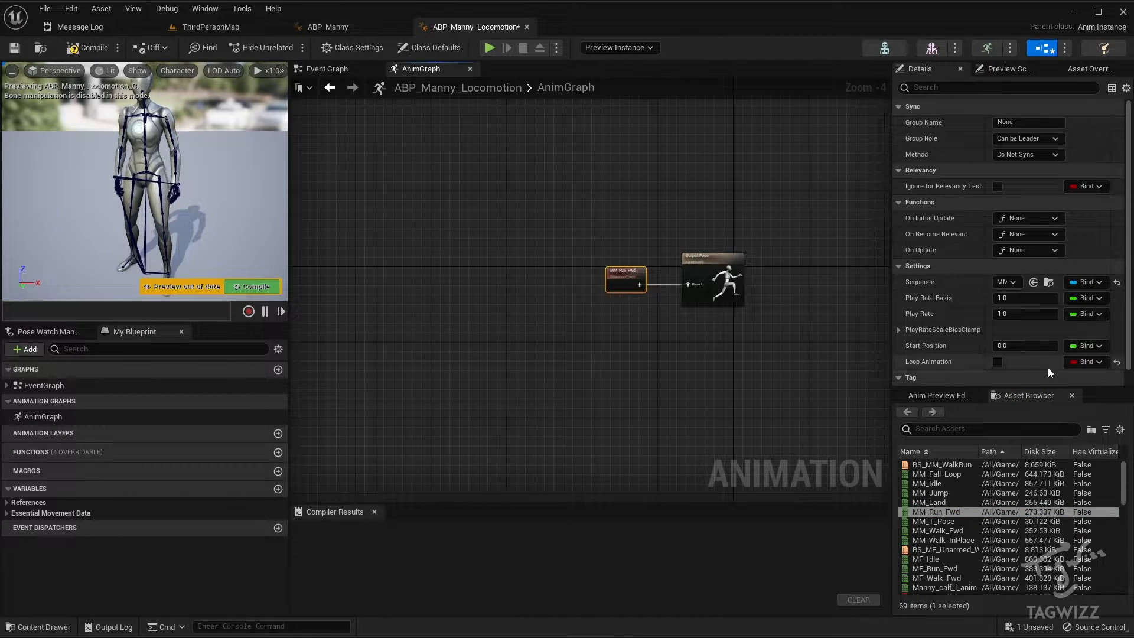
left_click(1000, 363)
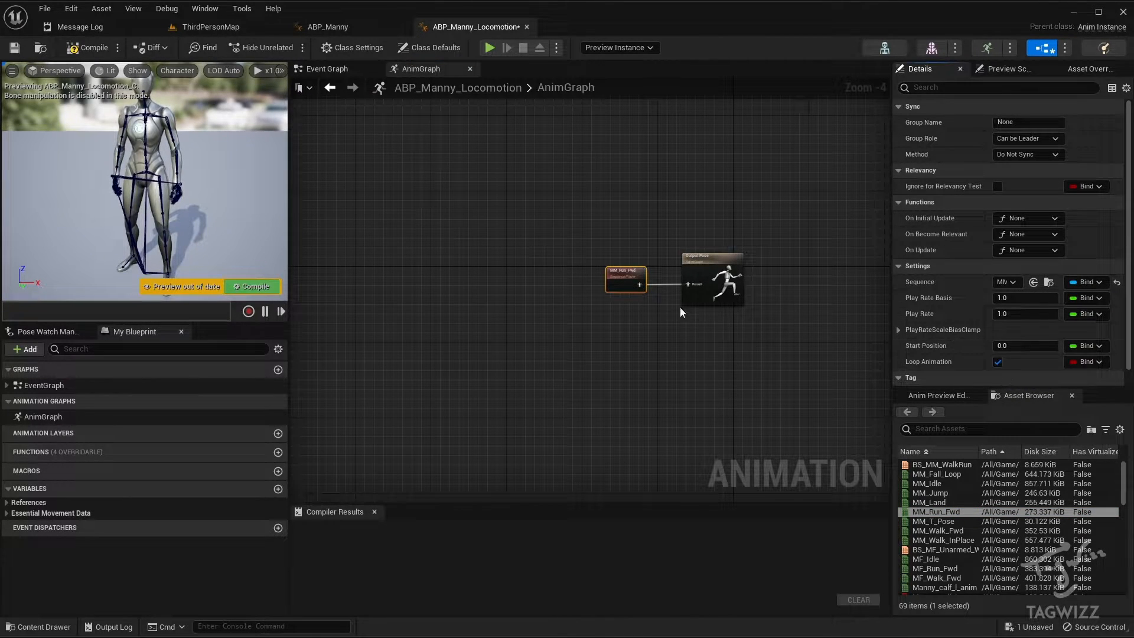
left_click(256, 287)
Duplicate the original ABP_Manny animation blueprint again and name the copy ABP_Manny_Idle.
key("ctrl+space")
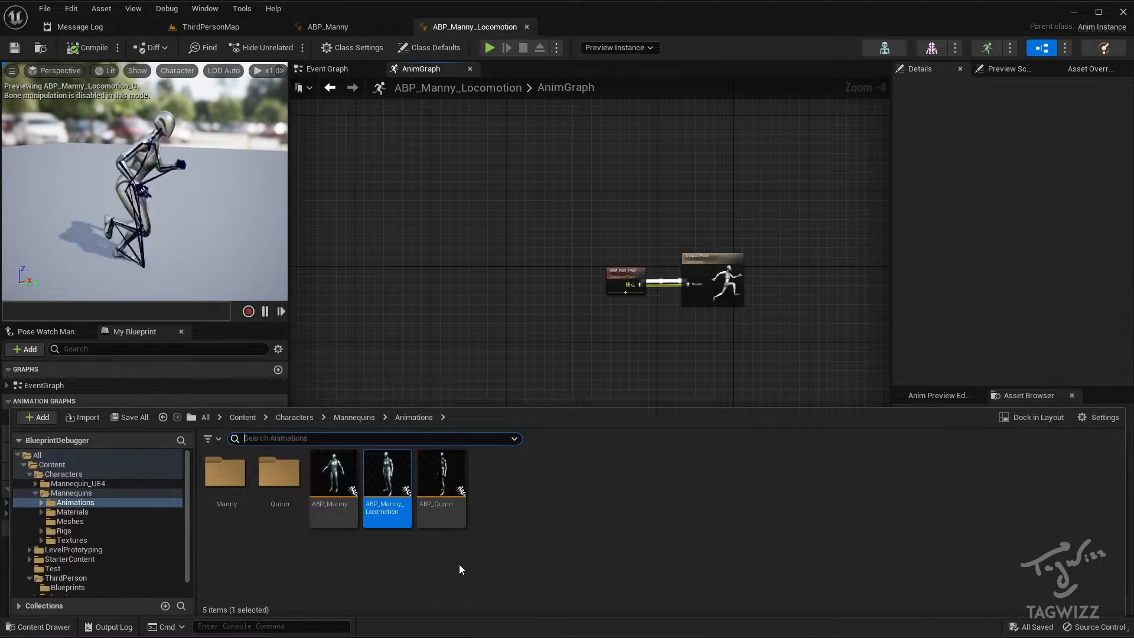
left_click(389, 511)
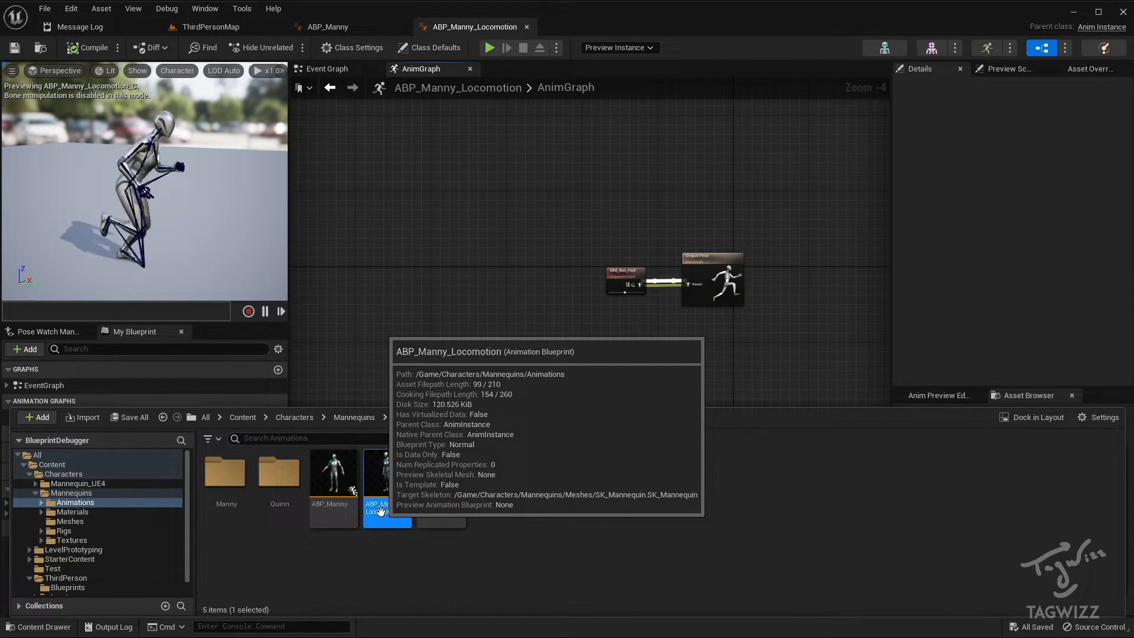
right_click(335, 510)
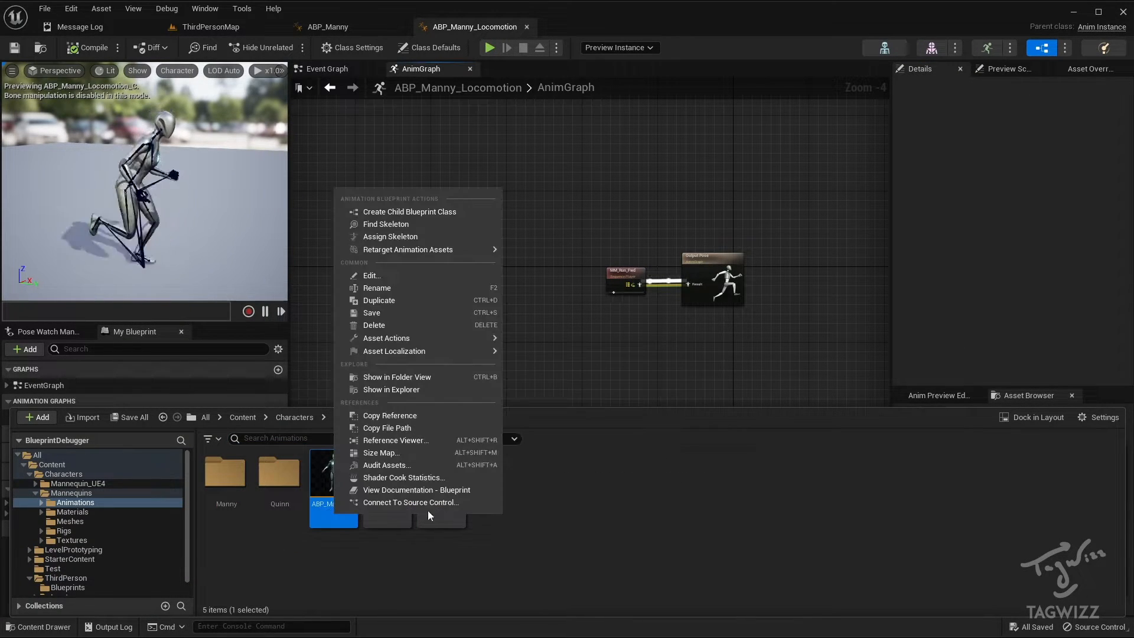
left_click(406, 301)
type("ABP_Manny_Ol")
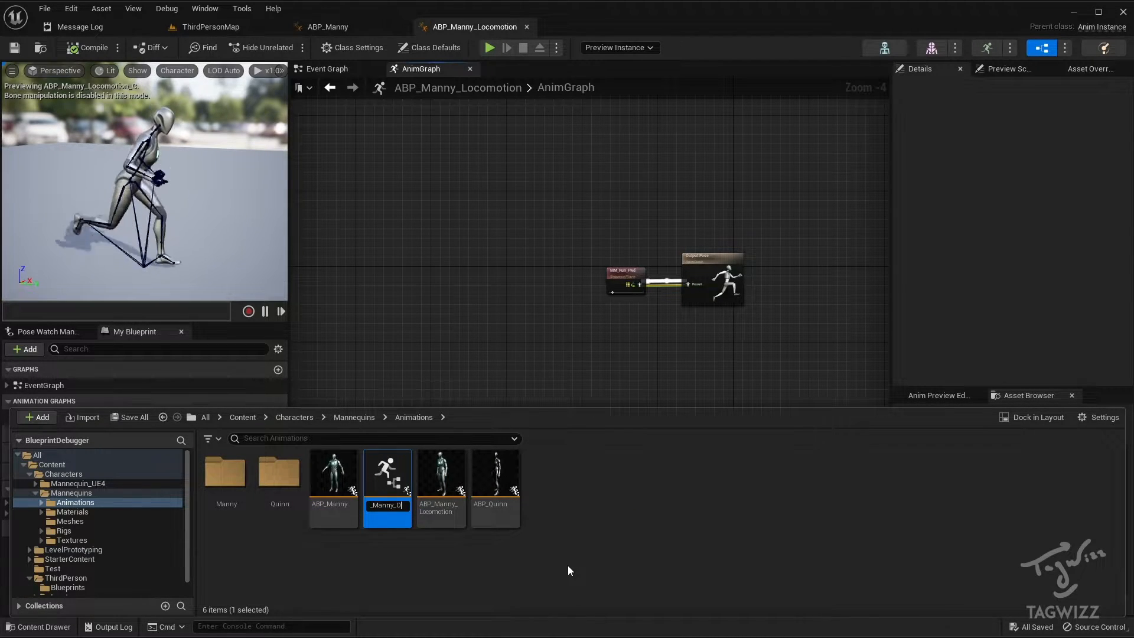
type("e")
key("Return")
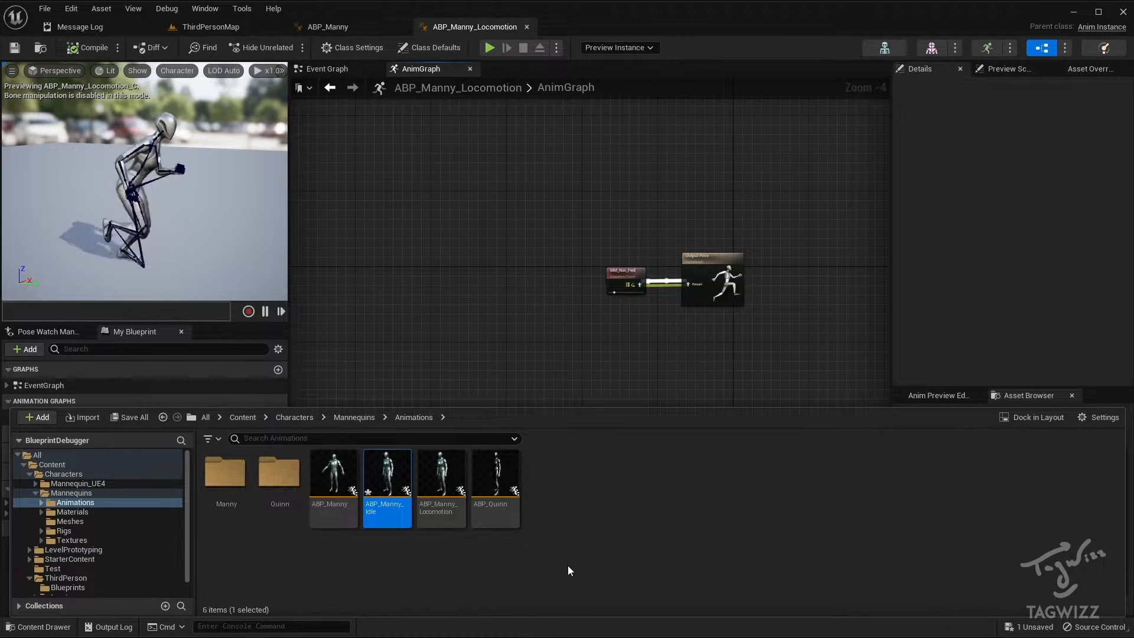
Open the AnimGraph of ABP_Manny_Idle and delete all nodes except Output Pose.
double_click(388, 490)
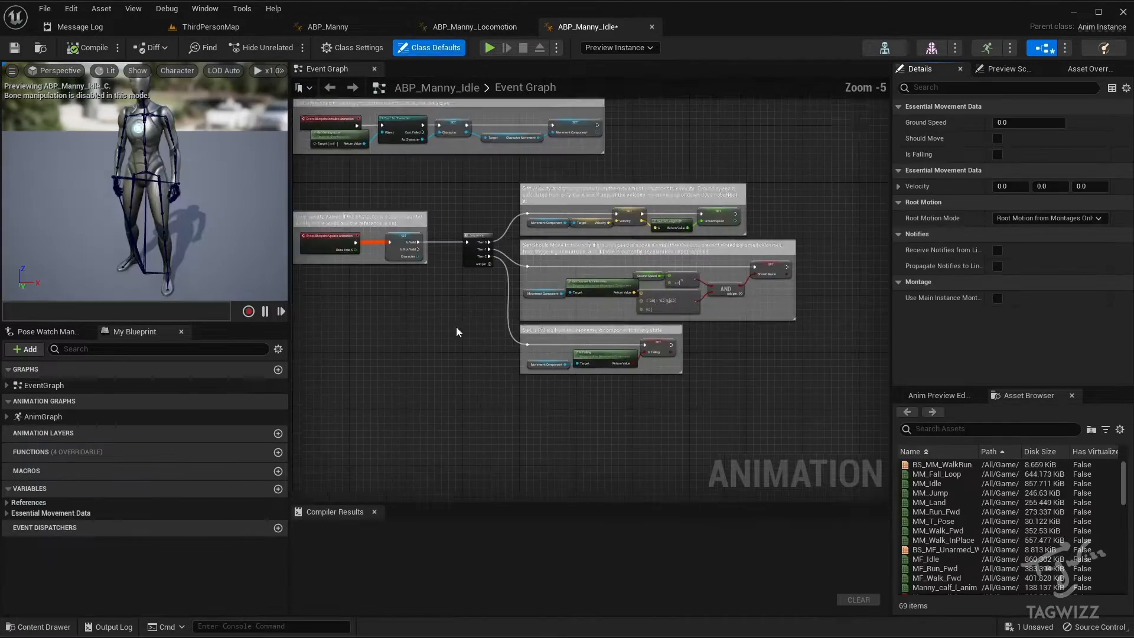
double_click(43, 416)
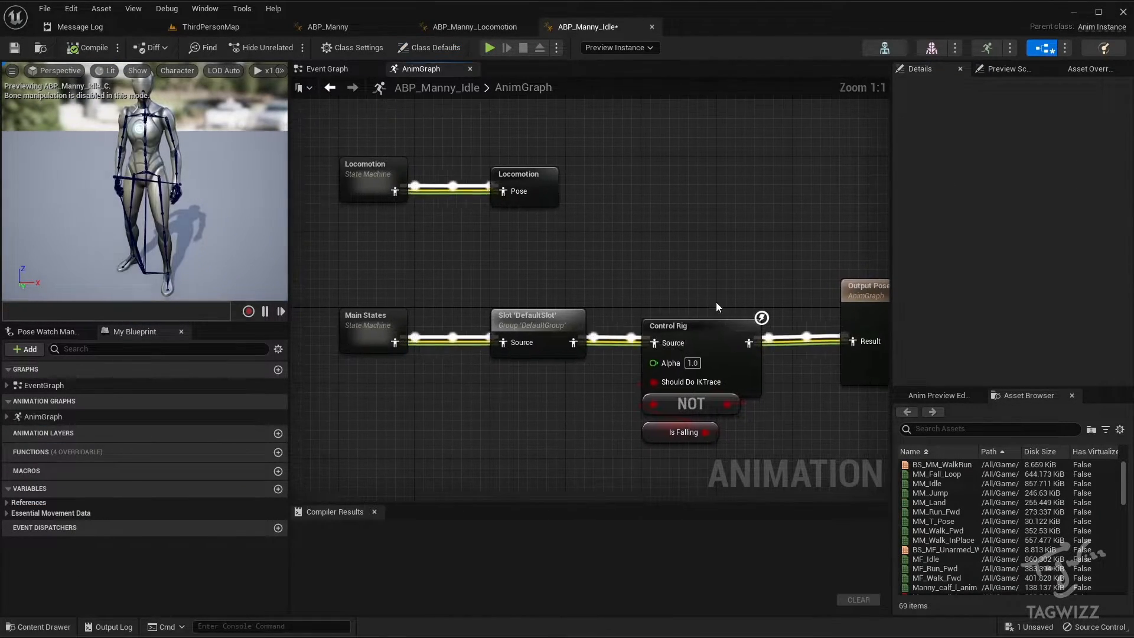
scroll(718, 306, "down", 3)
left_click_drag(449, 162, 745, 431)
key("Delete")
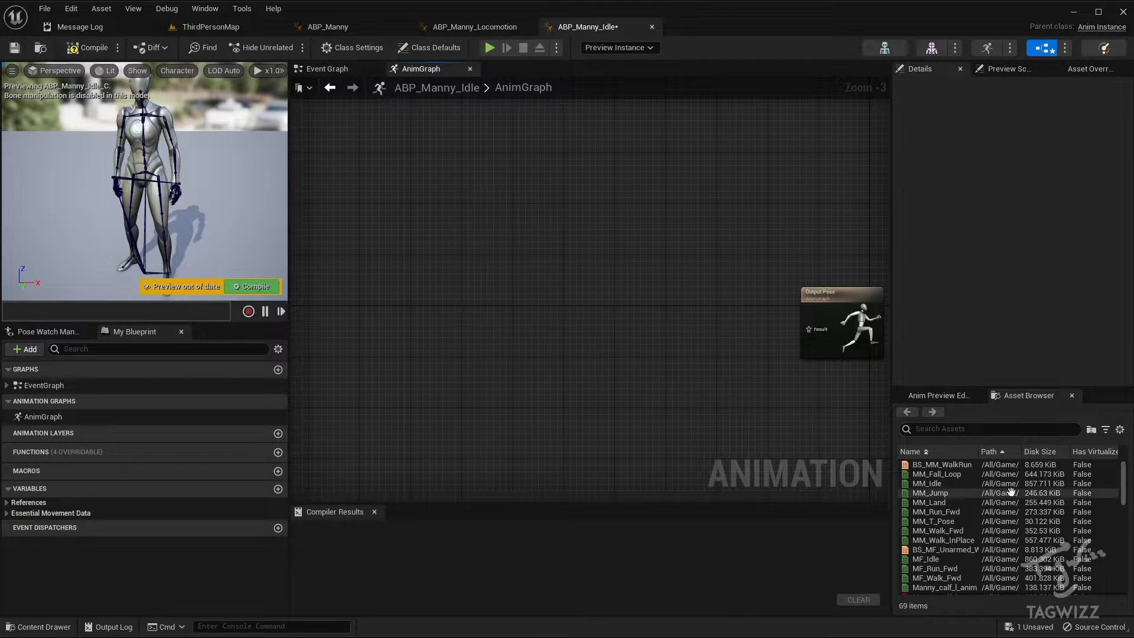
Connect the MM_Idle sequence to Output Pose and enable Loop Animation on it.
left_click(1005, 483)
left_click_drag(1004, 483, 809, 329)
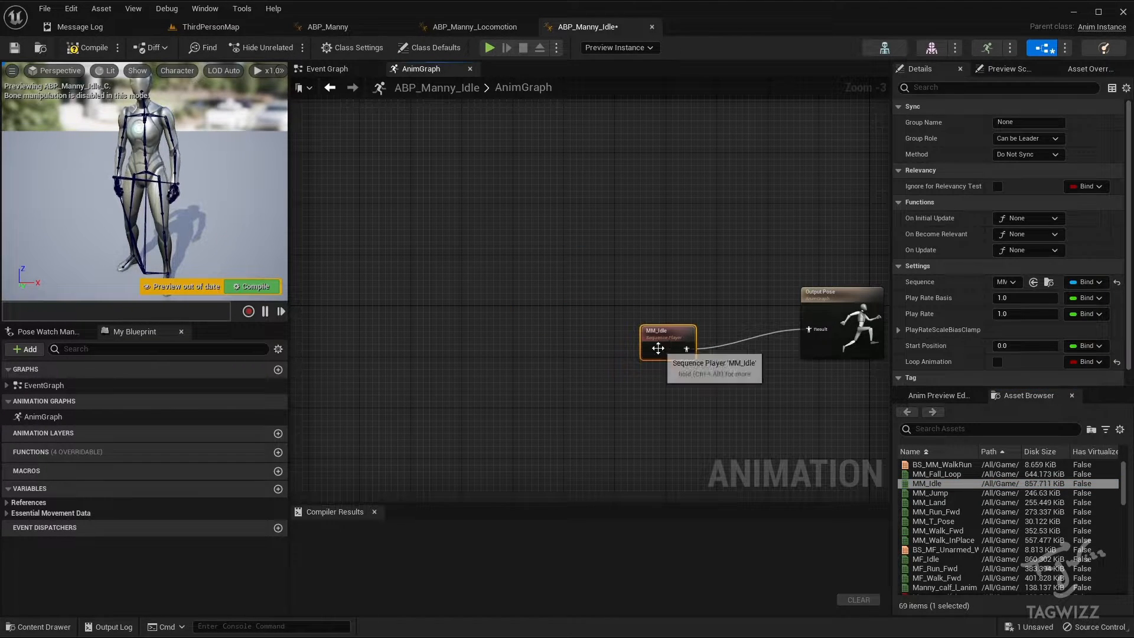
left_click_drag(658, 349, 671, 335)
left_click(997, 361)
Compile ABP_Manny_Idle, check the idle animation on the preview character, and save the blueprint.
left_click(252, 287)
right_click_drag(252, 283, 236, 262)
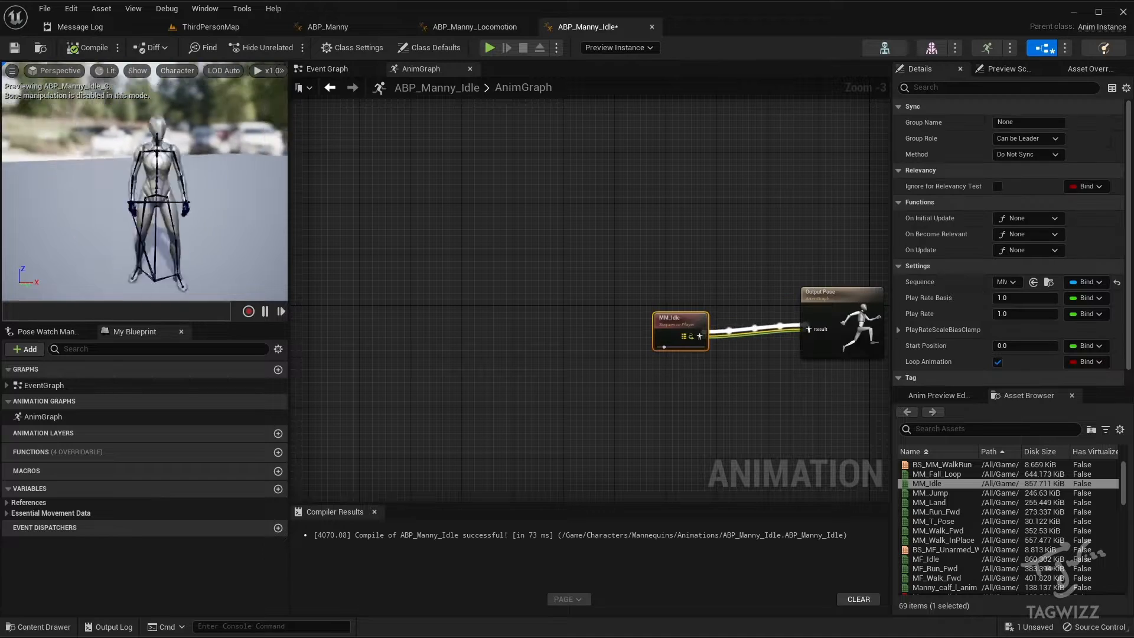
right_click_drag(123, 107, 213, 108)
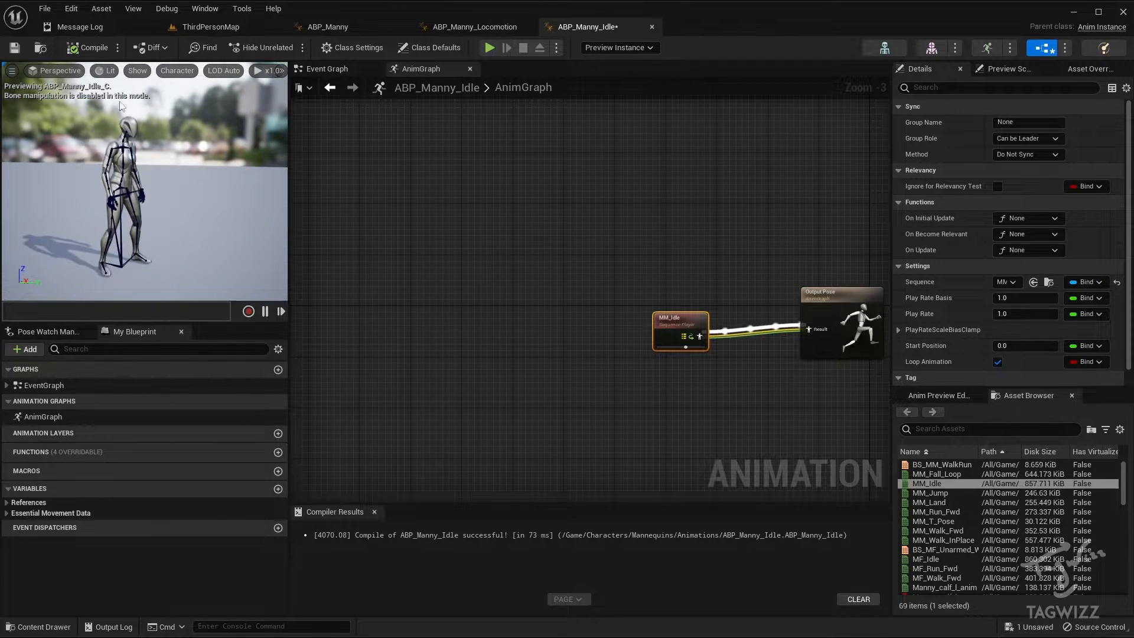
left_click(89, 49)
key("ctrl+s")
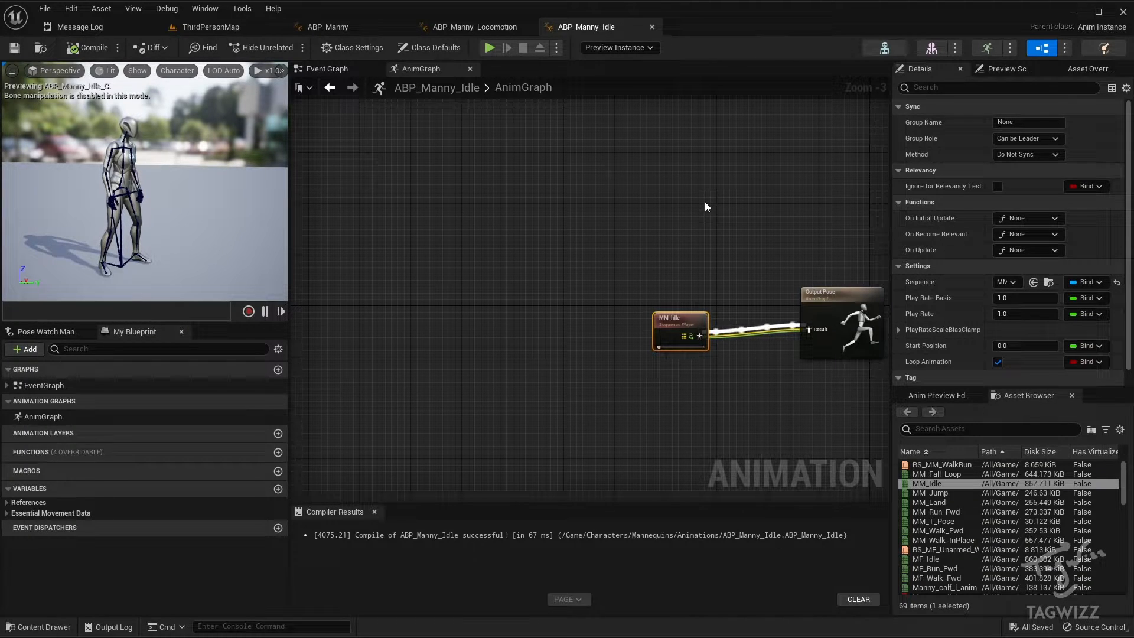
Add a Linked Anim Graph node to ABP_Manny's AnimGraph, in the empty area below Main States.
left_click(348, 30)
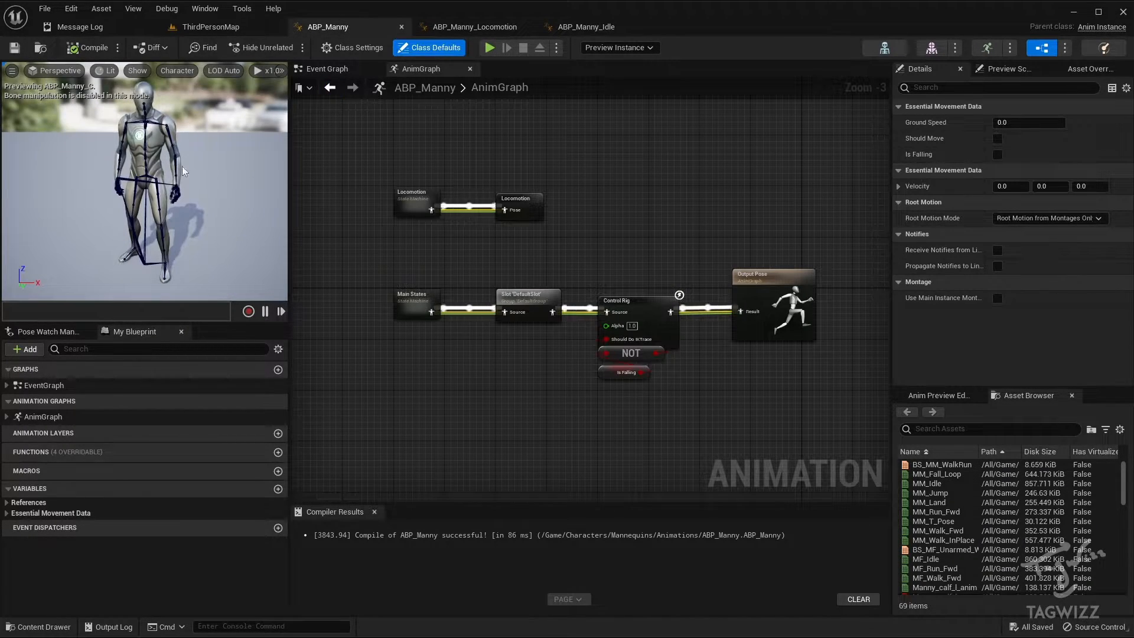
right_click_drag(597, 385, 609, 242)
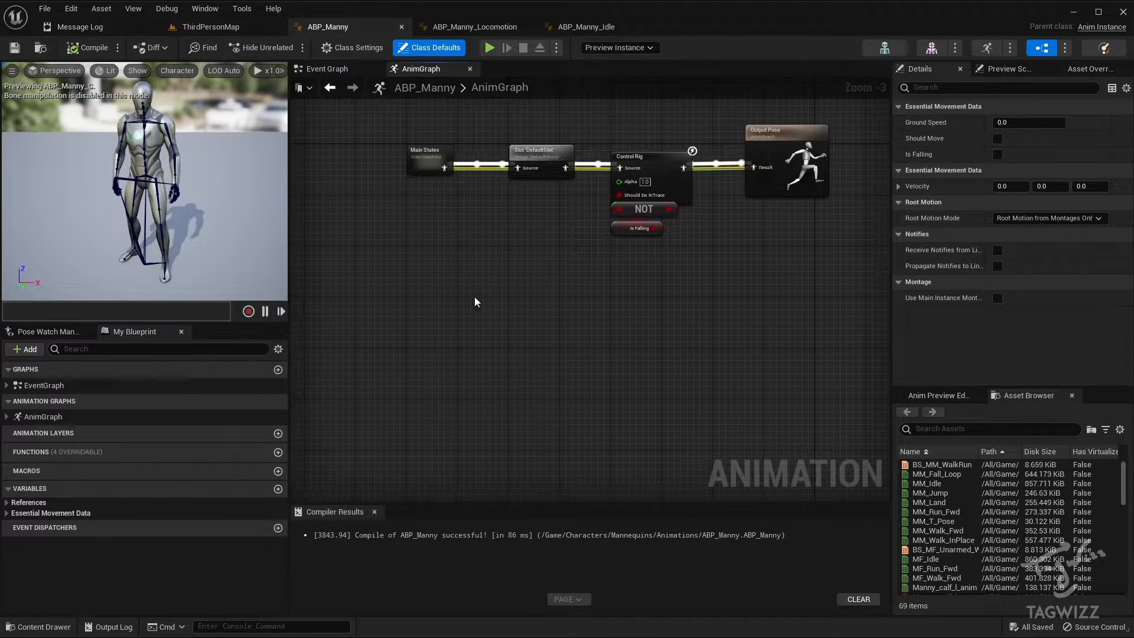
right_click(431, 325)
type("linked ani")
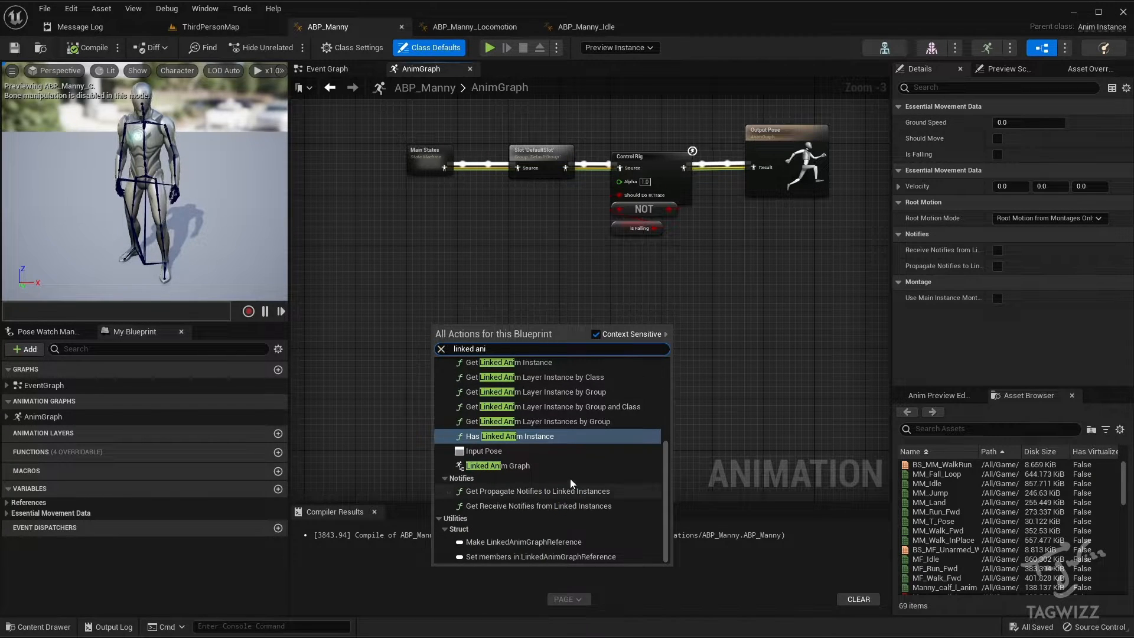
left_click(527, 466)
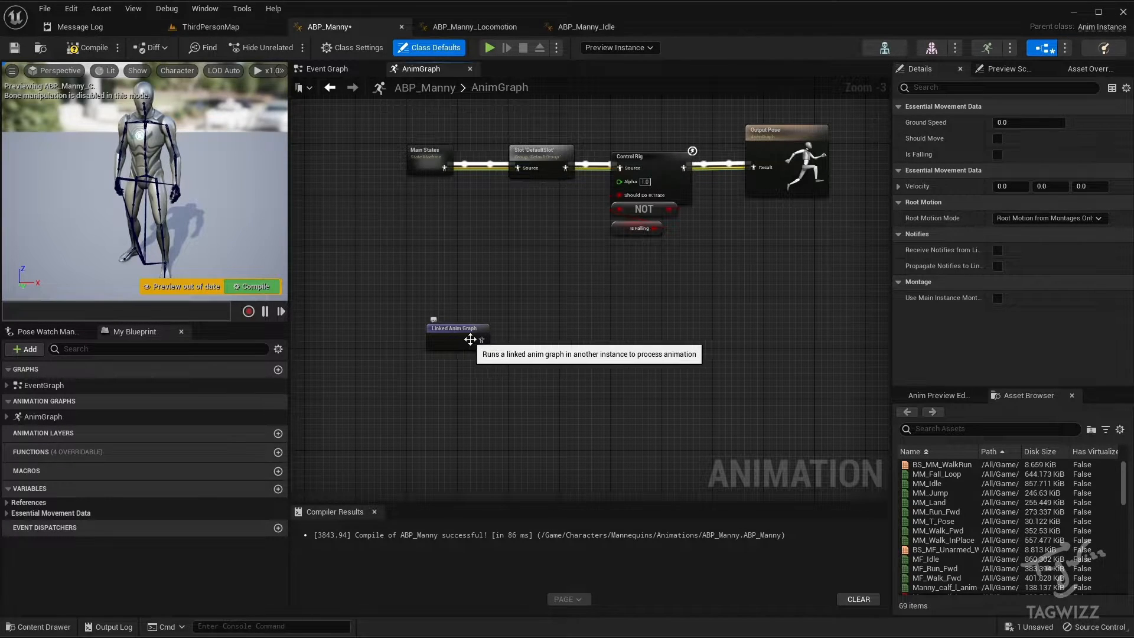
Save the Linked Anim Graph's output to a new cached pose named Manny_Locomotion.
left_click_drag(479, 341, 523, 345)
type("cache")
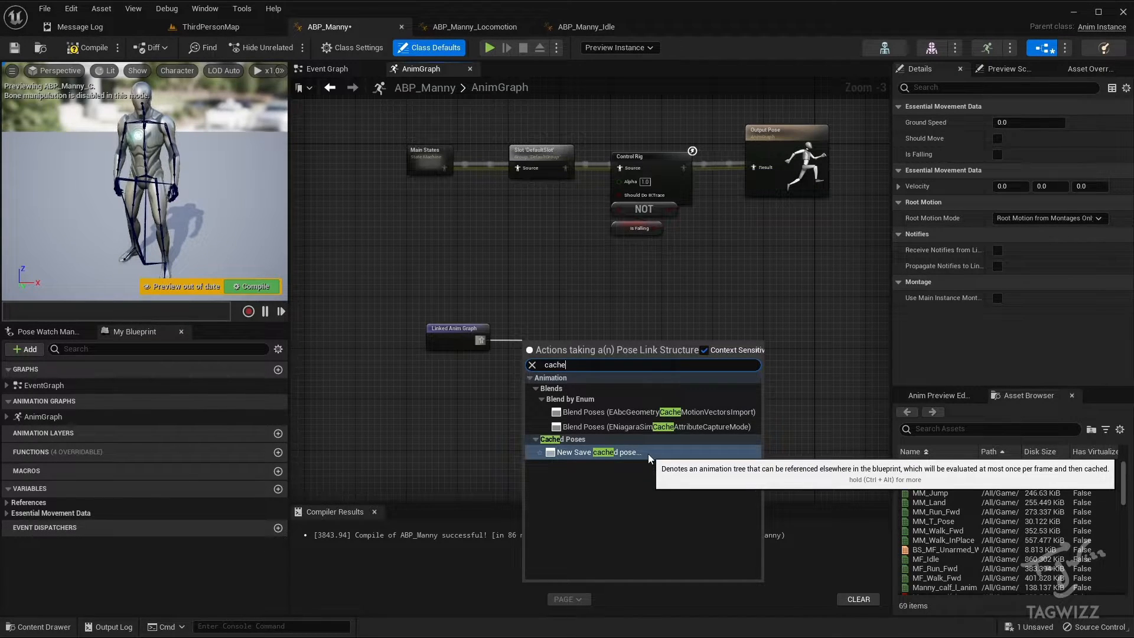
left_click(648, 454)
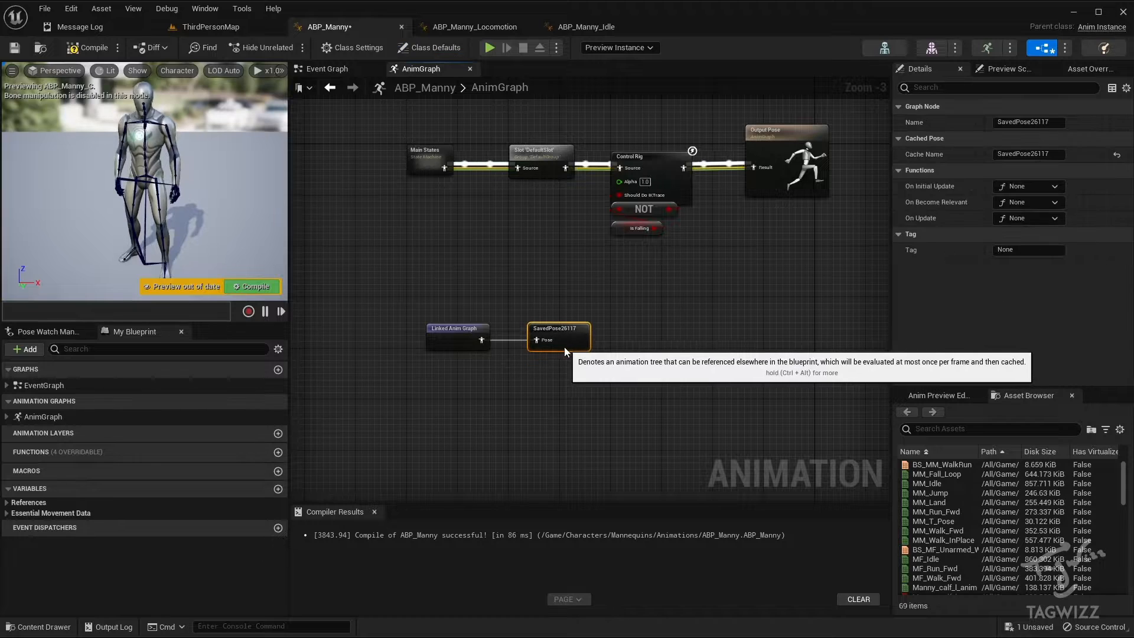
left_click(1057, 122)
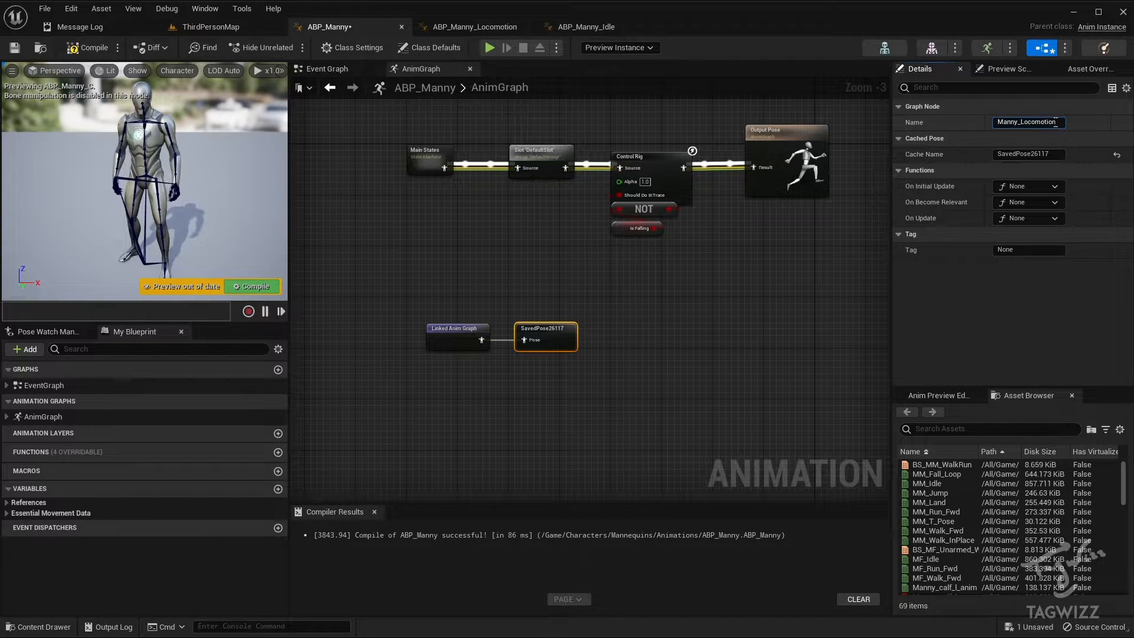
key("Return")
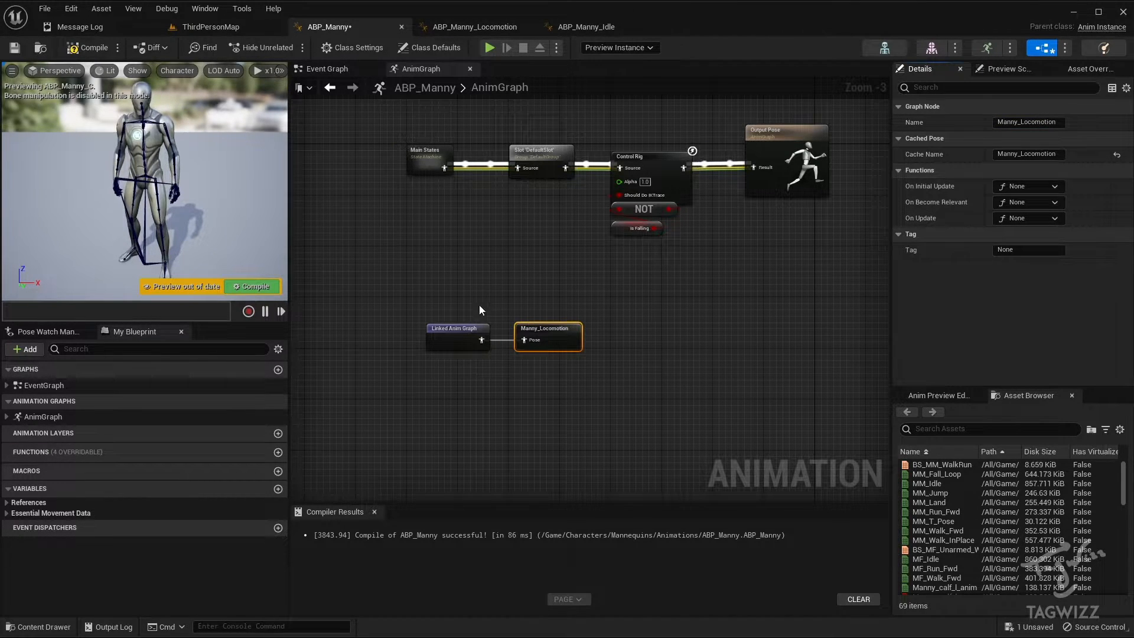
Set the Linked Anim Graph node's Instance Class to ABP_Manny_Locomotion.
left_click(460, 347)
left_click(1057, 124)
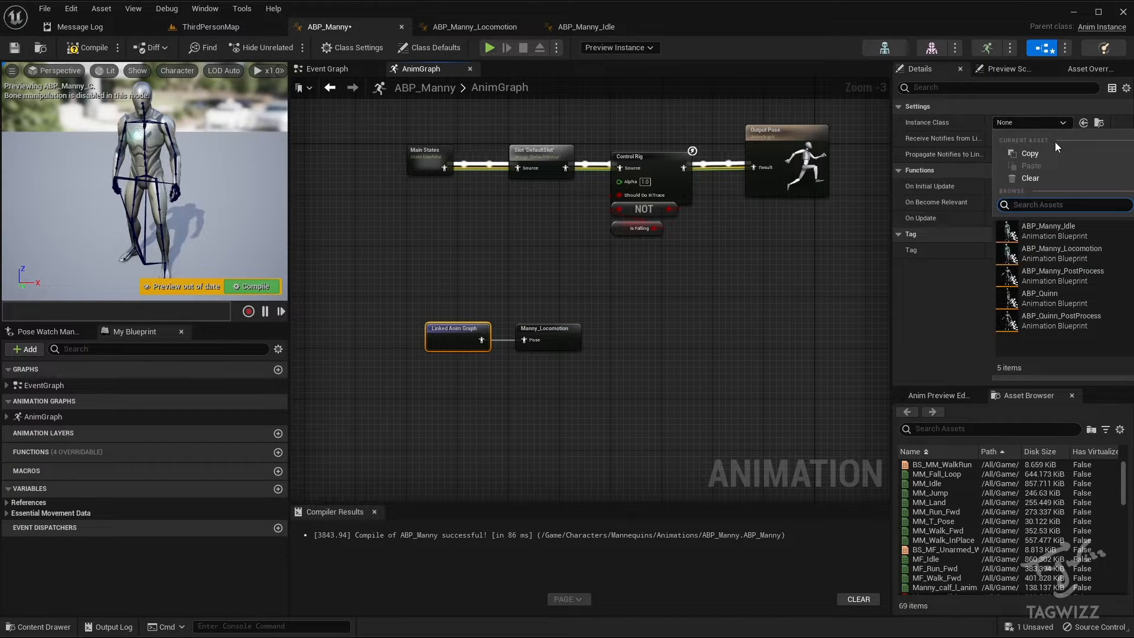
left_click(1006, 122)
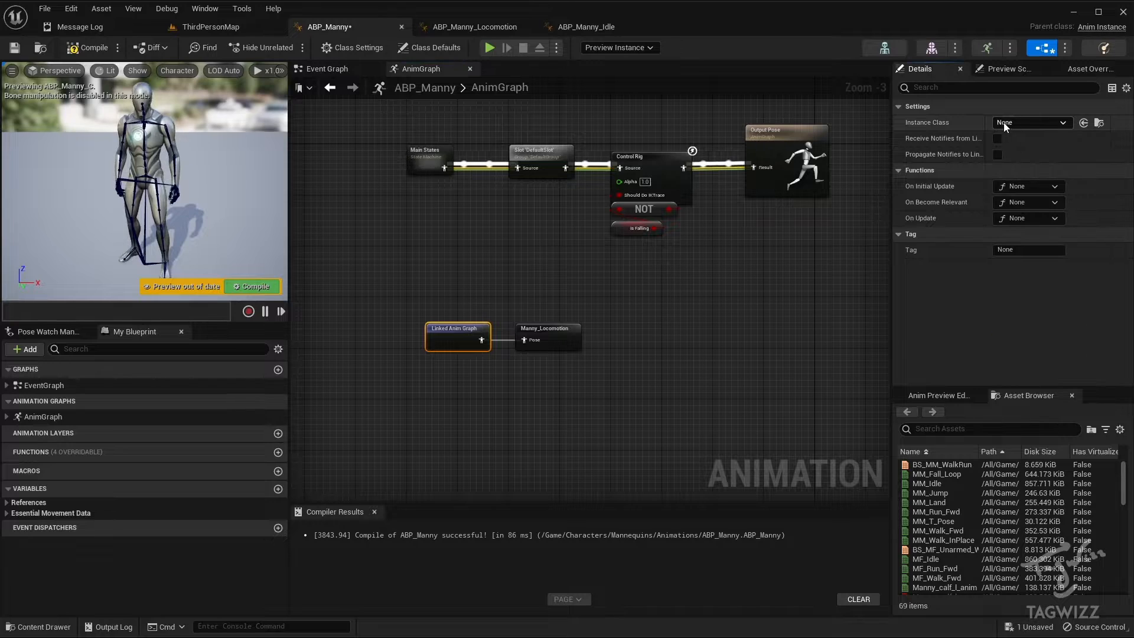
left_click_drag(890, 154, 819, 153)
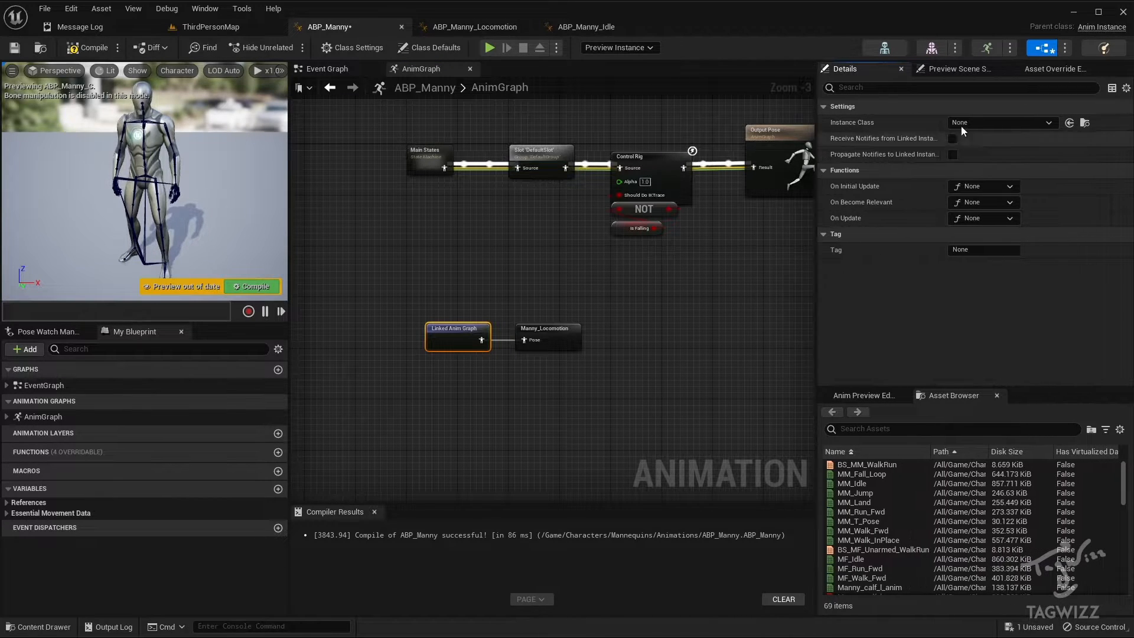
left_click(1009, 124)
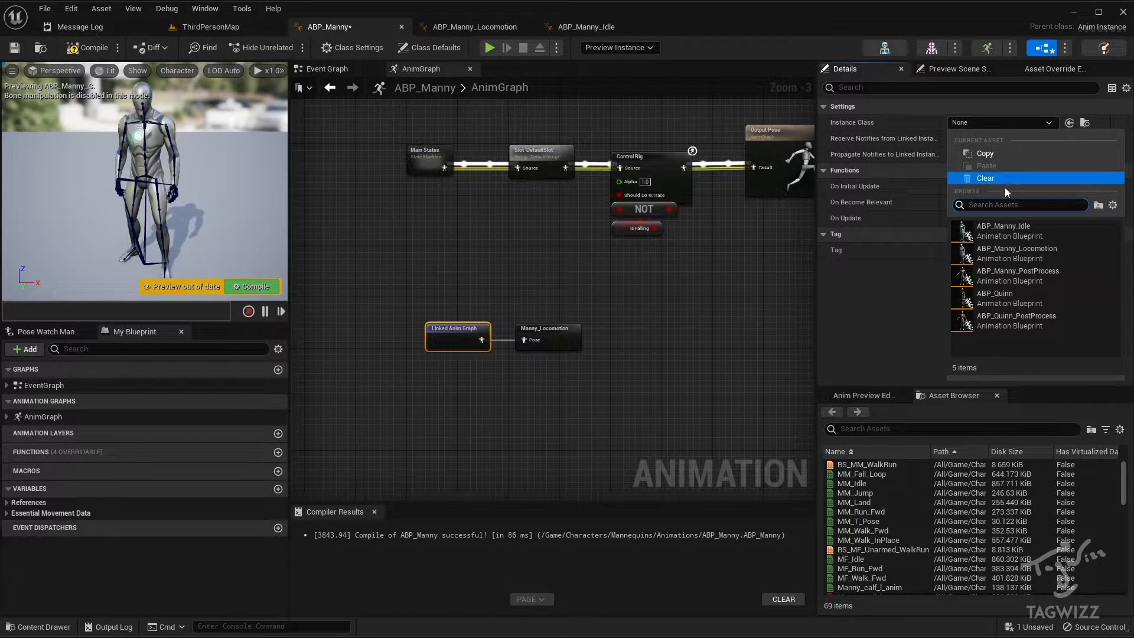
left_click(1055, 254)
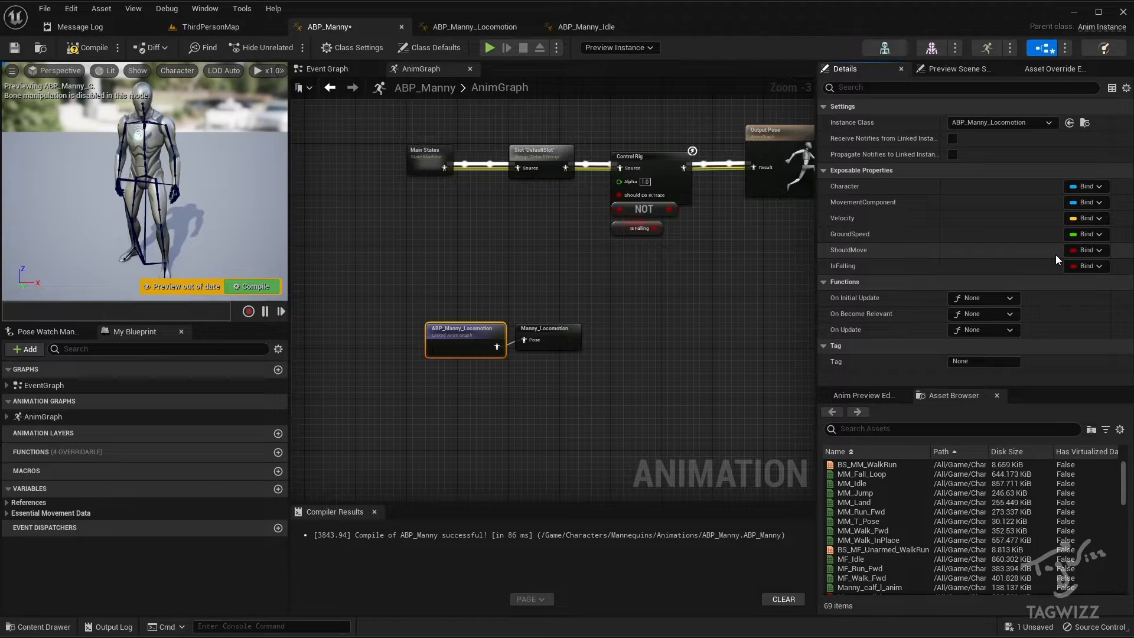
Add a second Linked Anim Graph node to the AnimGraph, below the ABP_Manny_Locomotion node.
left_click(569, 394)
right_click_drag(568, 394, 527, 331)
right_click(425, 313)
type("linked")
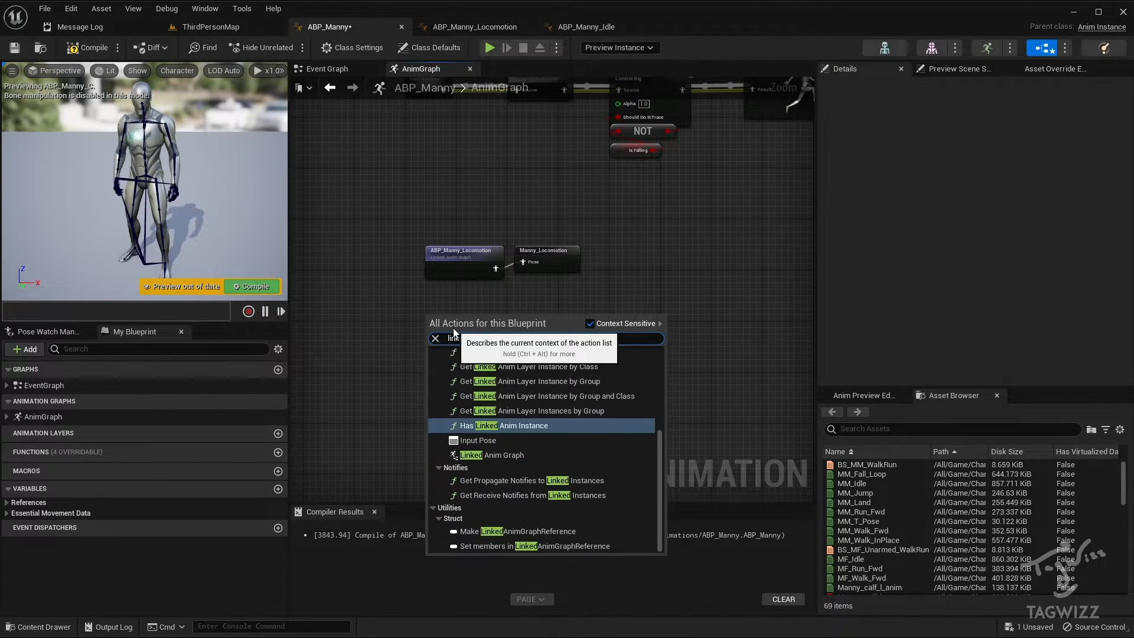
left_click(523, 459)
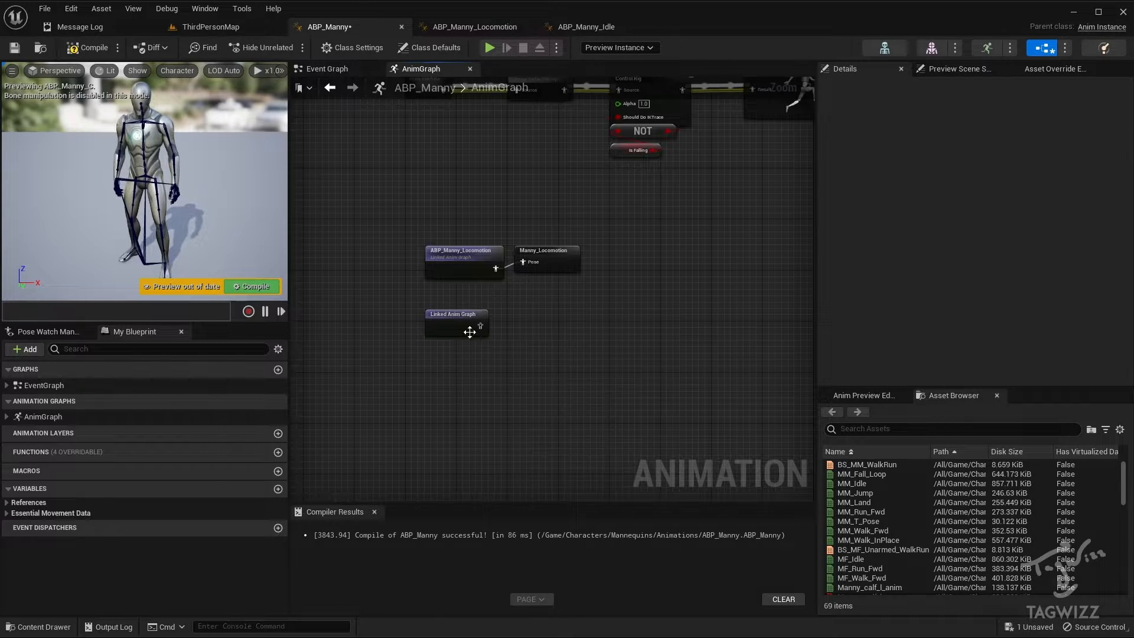
Save the second Linked Anim Graph's output to a new cached pose named Manny_UpperBody.
left_click_drag(480, 326, 508, 328)
type("cache")
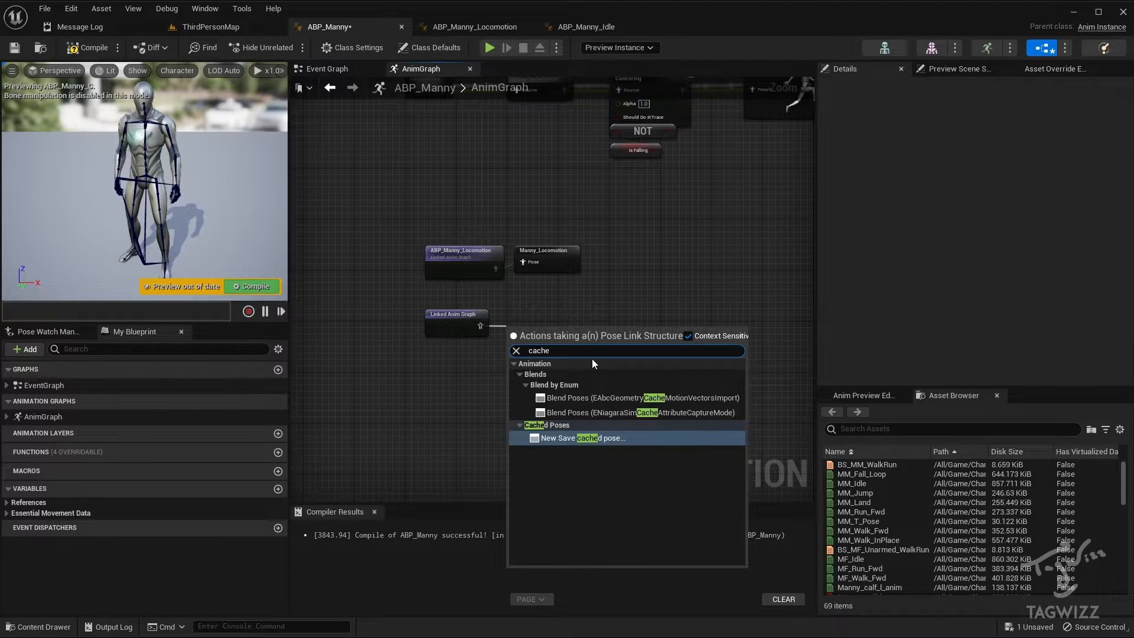
left_click(629, 436)
left_click(547, 329)
left_click_drag(547, 327, 547, 320)
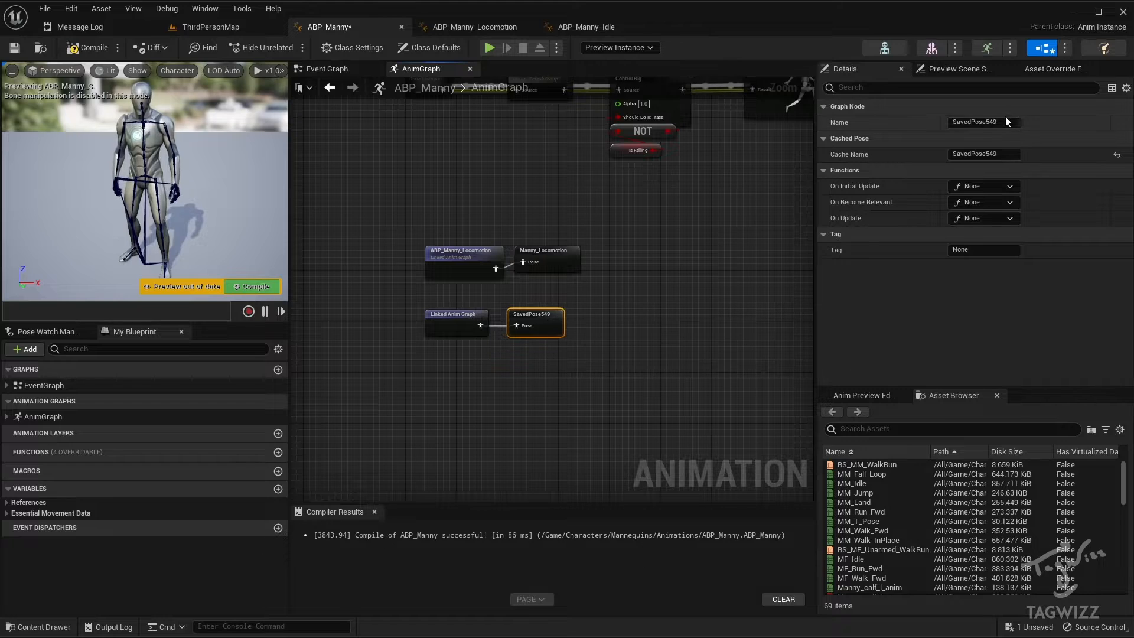
left_click(1006, 120)
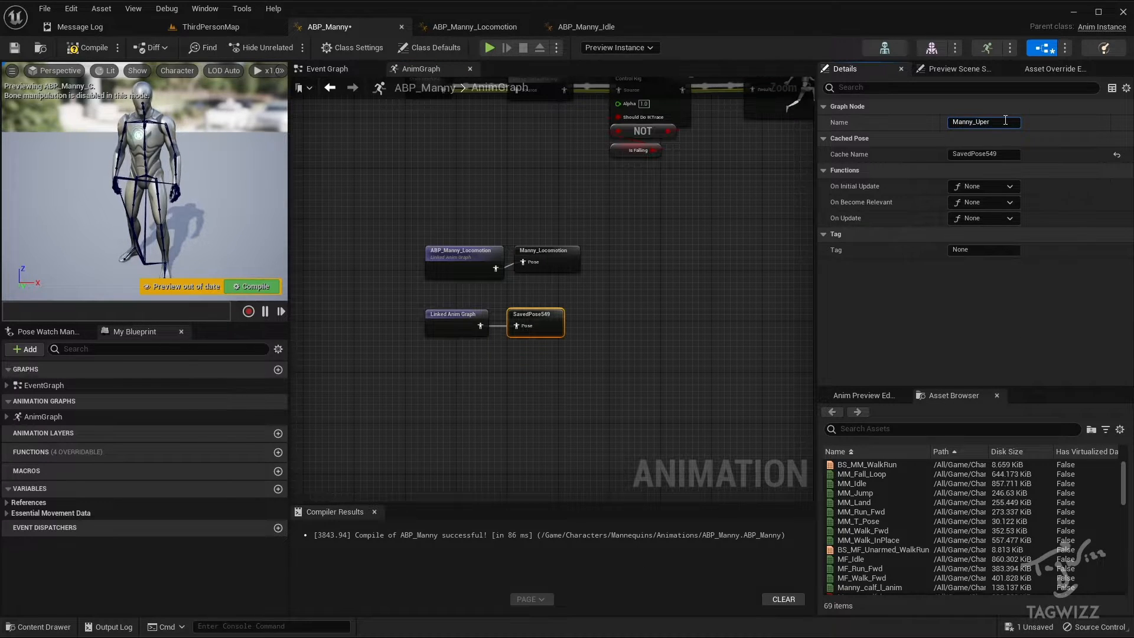
key("Return")
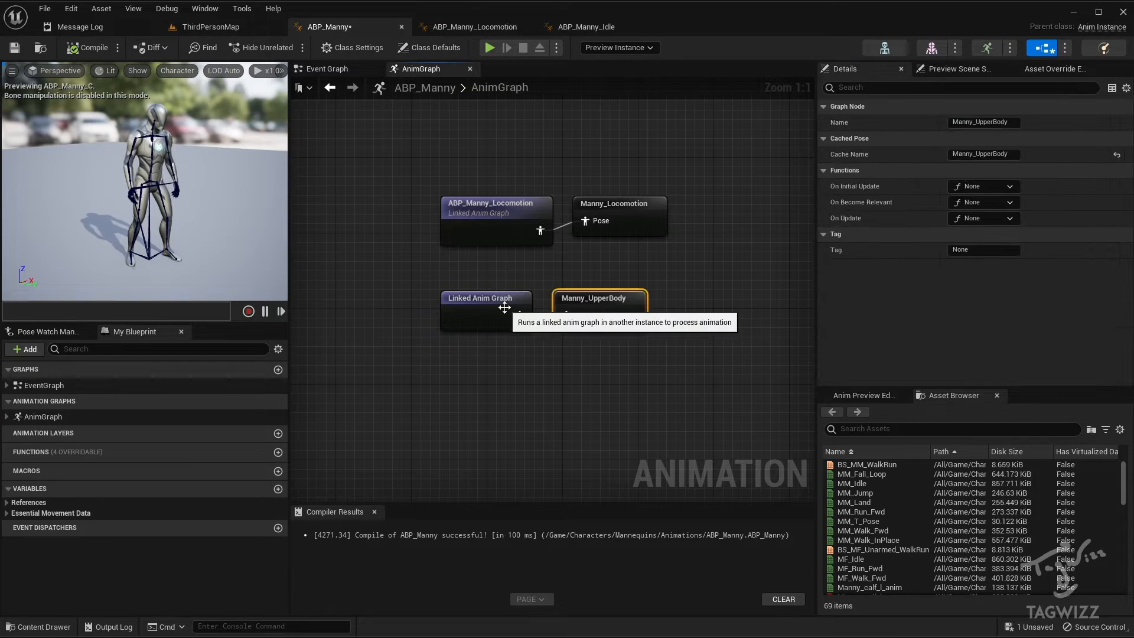
Set the second Linked Anim Graph node's Instance Class to ABP_Manny_Idle.
left_click(505, 308)
left_click(997, 123)
left_click(1045, 232)
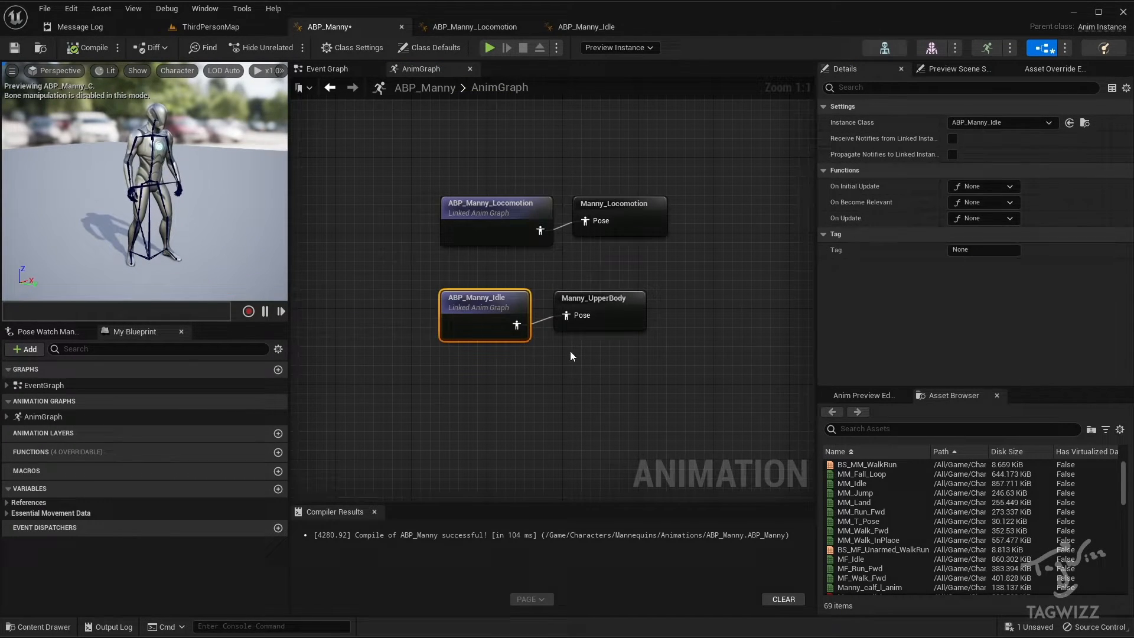
Add a Layered blend per bone node in the empty area below the ABP_Manny_Idle and Manny_UpperBody nodes.
right_click_drag(571, 354, 573, 270)
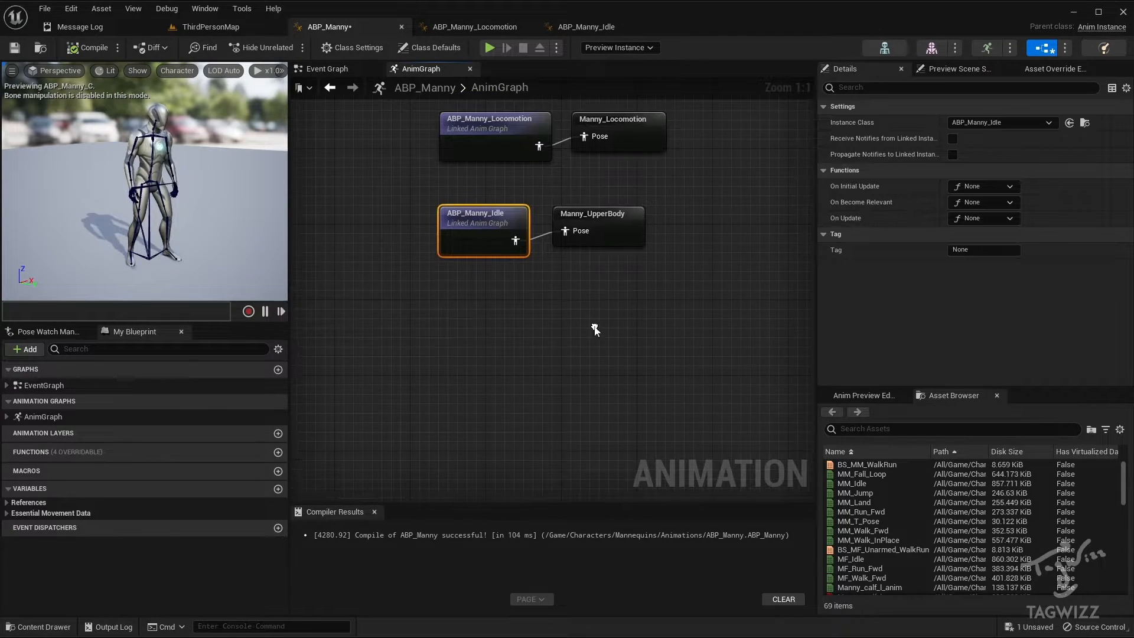
right_click(469, 362)
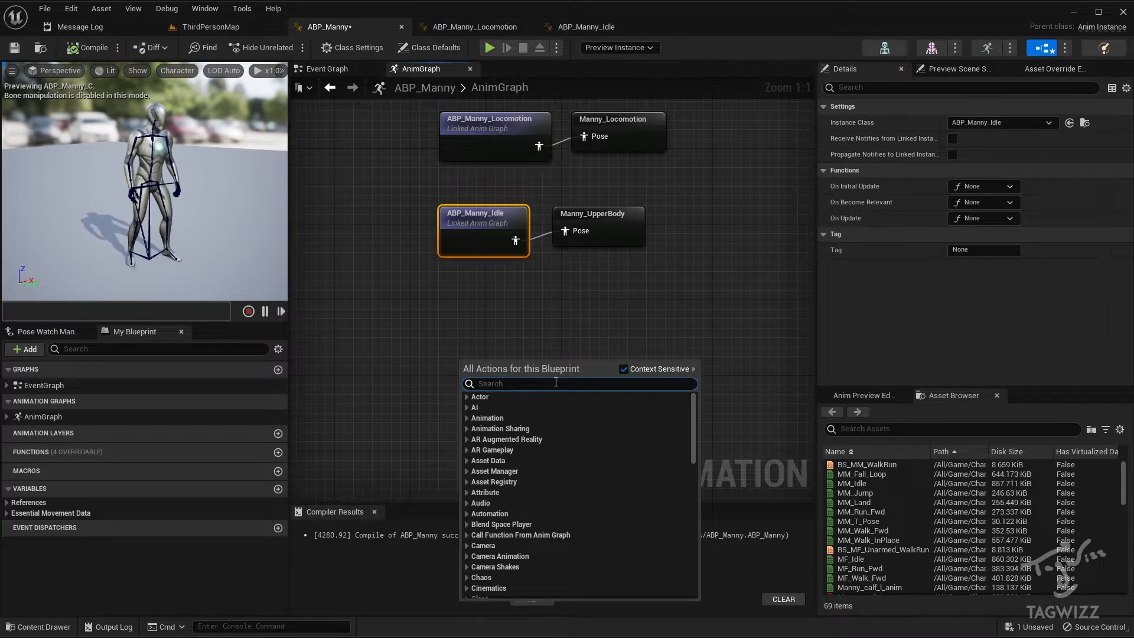
type("l")
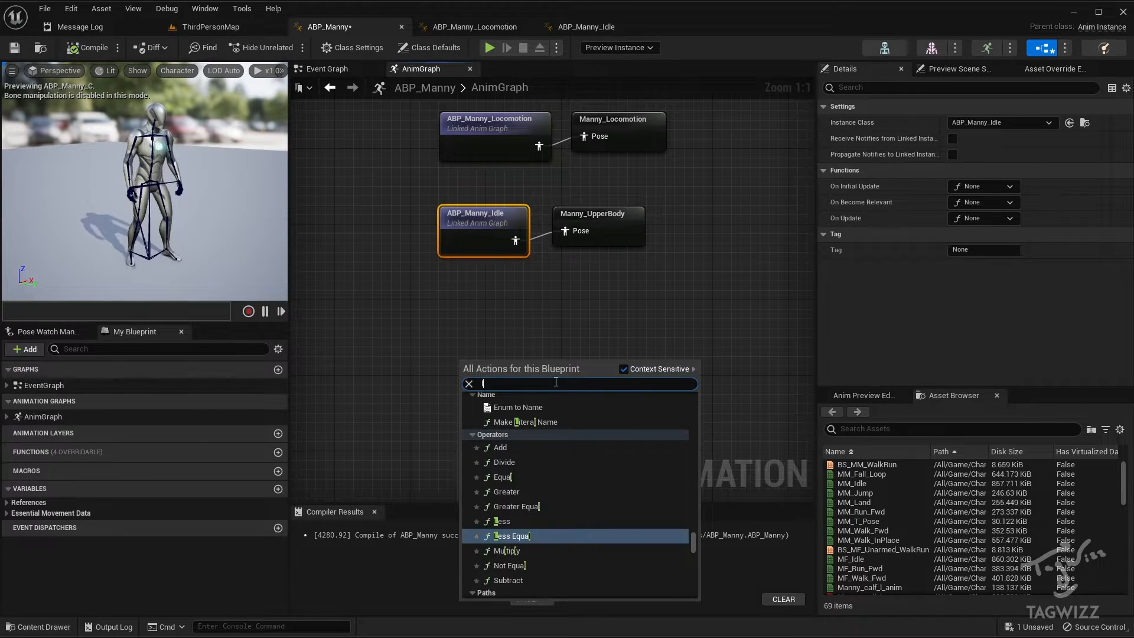
type("ayered b")
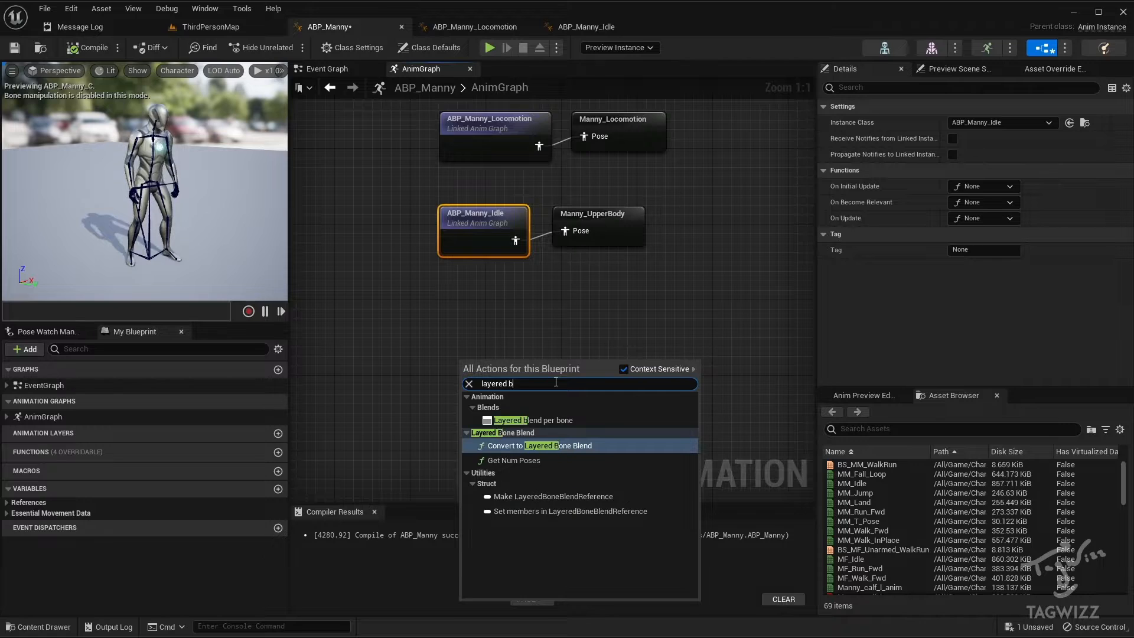
type("lend per bone")
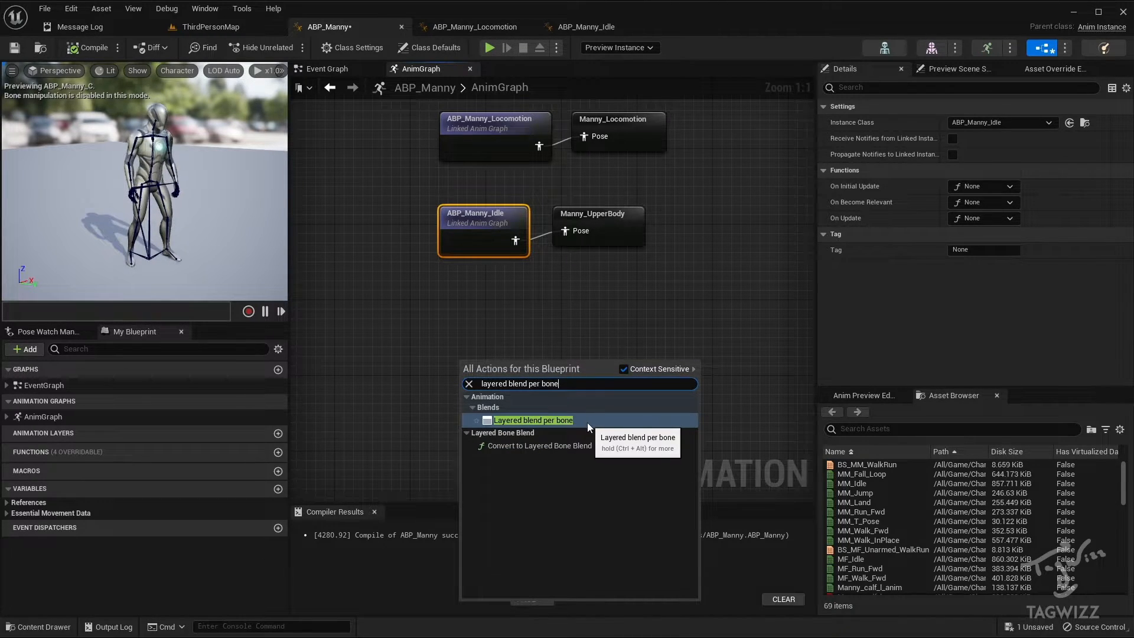
left_click(565, 422)
left_click_drag(542, 385, 596, 376)
Feed a Use cached pose 'Manny_Locomotion' node into the layered blend's Base Pose and place it clear of the blend node.
left_click_drag(528, 372, 437, 348)
type("locomo")
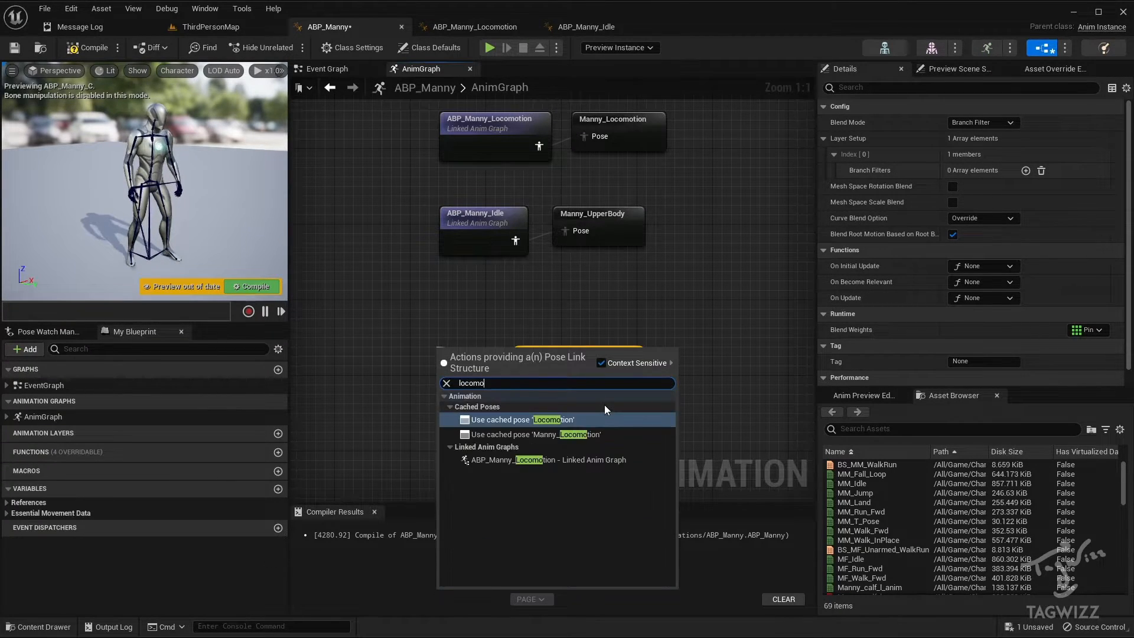
type("tion")
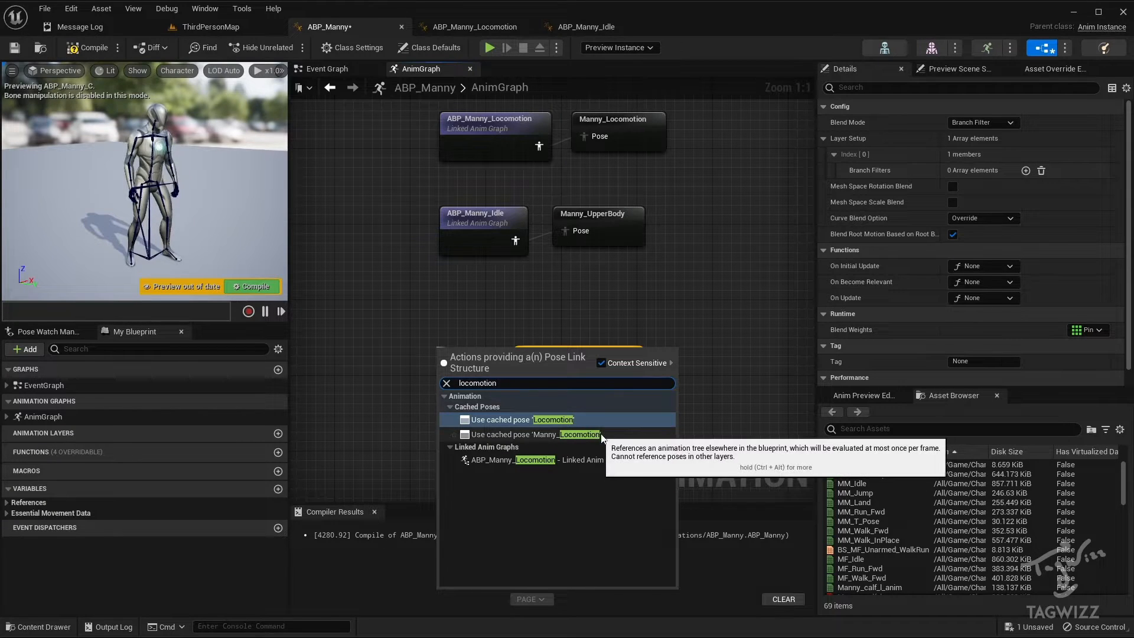
left_click(603, 434)
left_click_drag(490, 366, 371, 359)
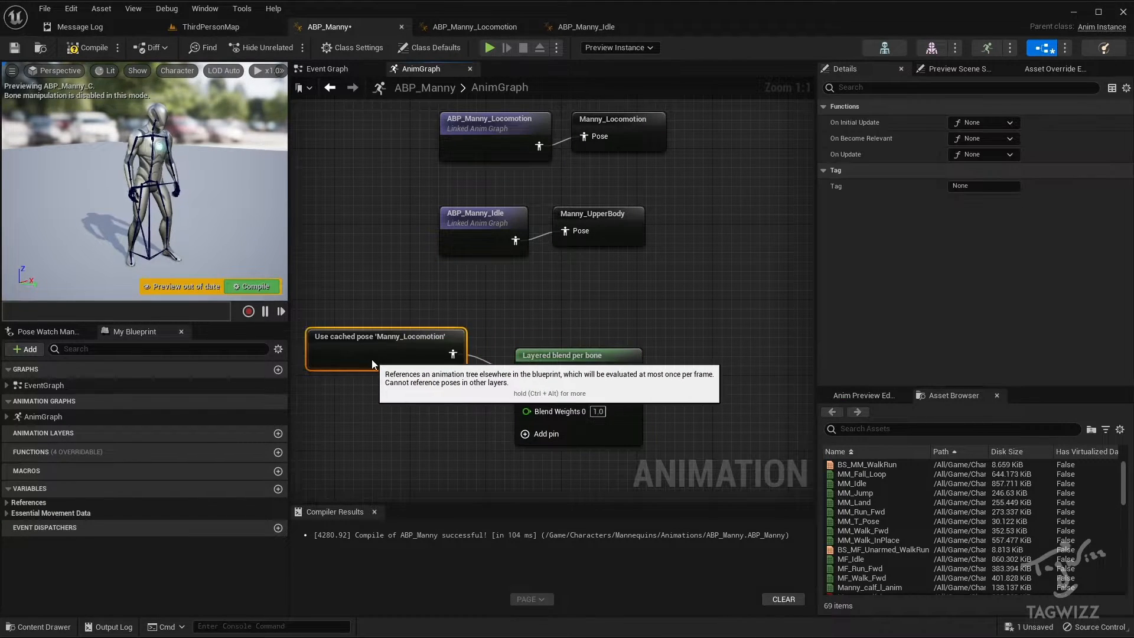
right_click_drag(371, 359, 408, 364)
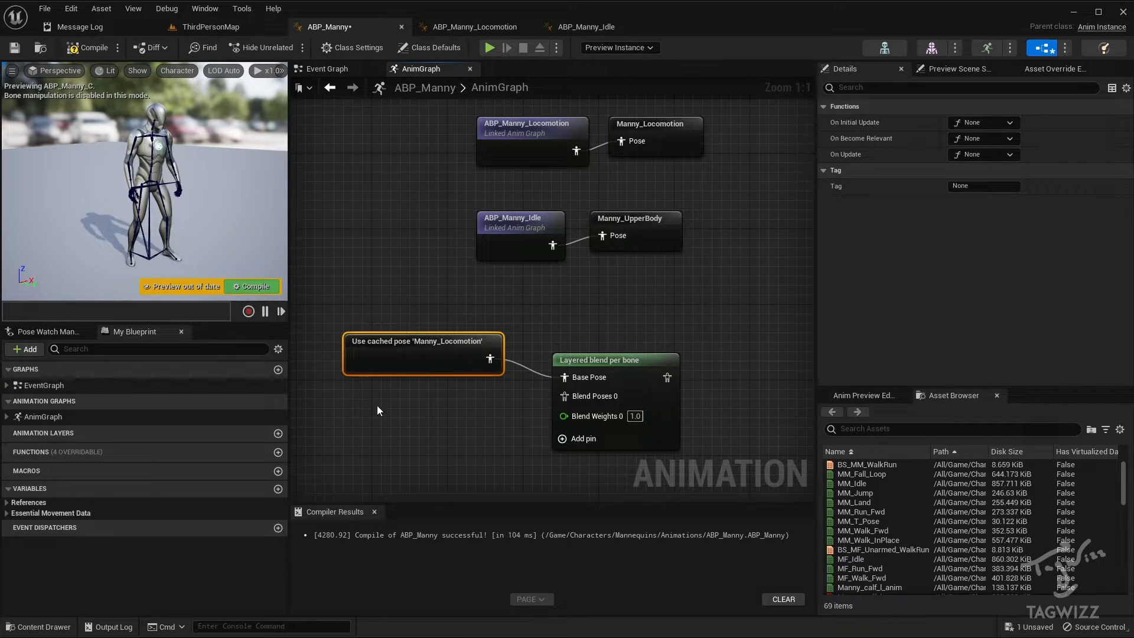
Feed a Use cached pose 'Manny_UpperBody' node into the layered blend's Blend Poses 0 and align it below the Manny_Locomotion pose node.
left_click_drag(588, 402, 615, 445)
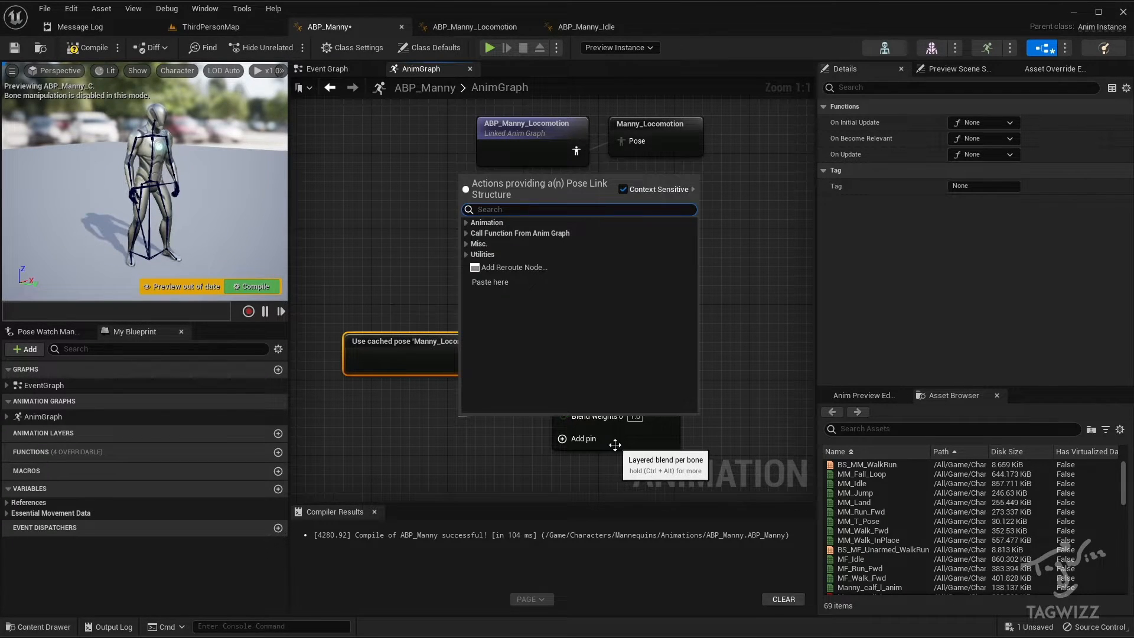
type("manny ")
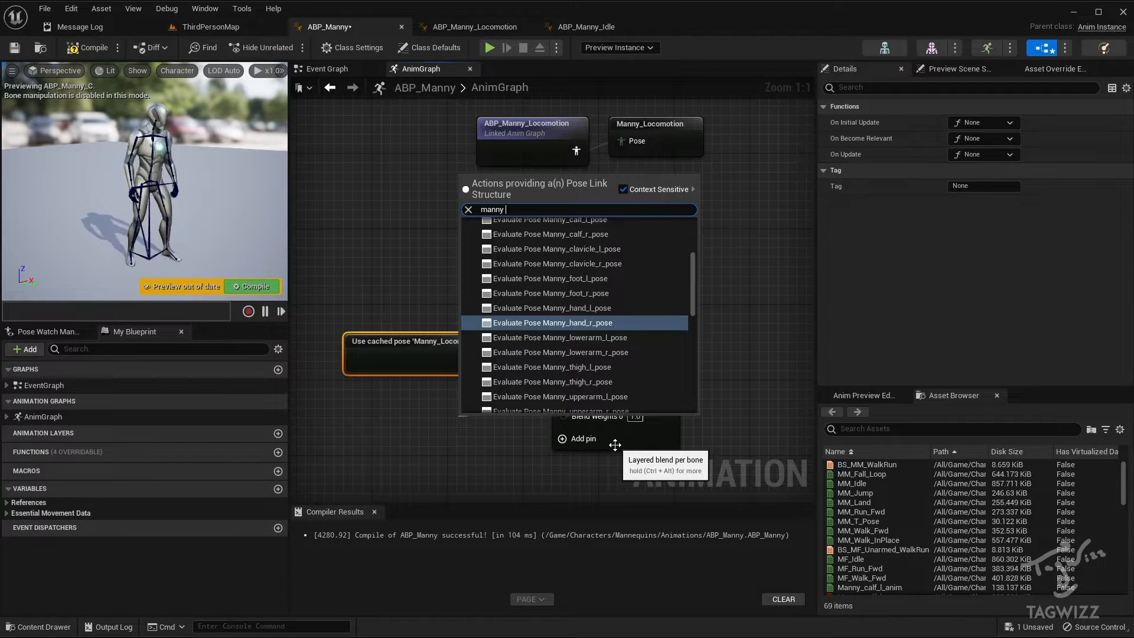
type("t")
key("BackSpace")
type("upper")
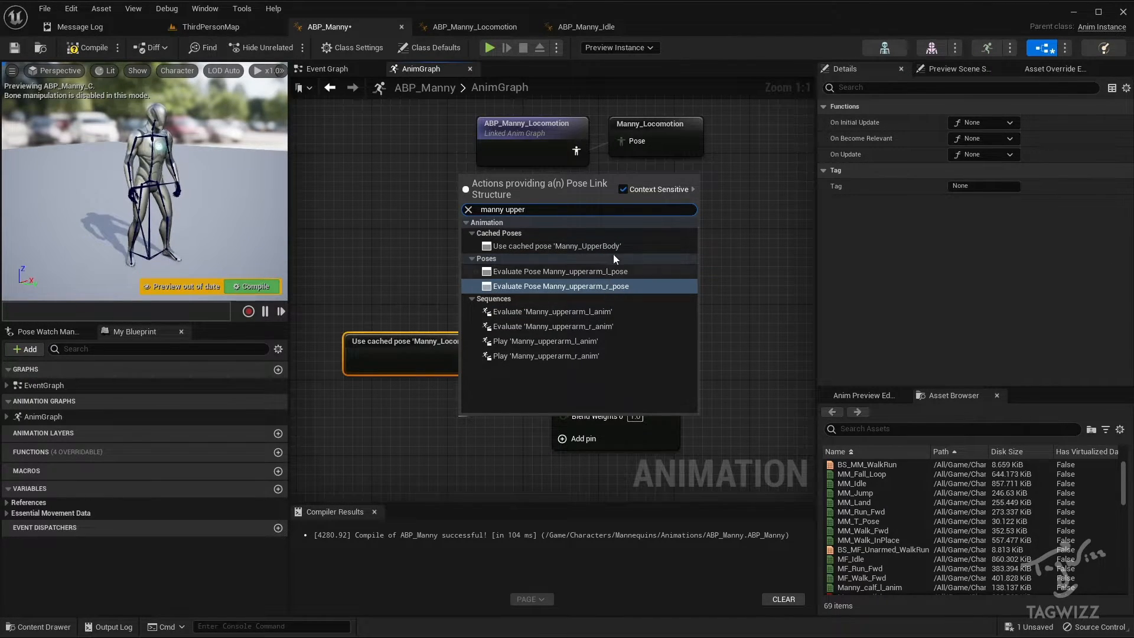
left_click(577, 248)
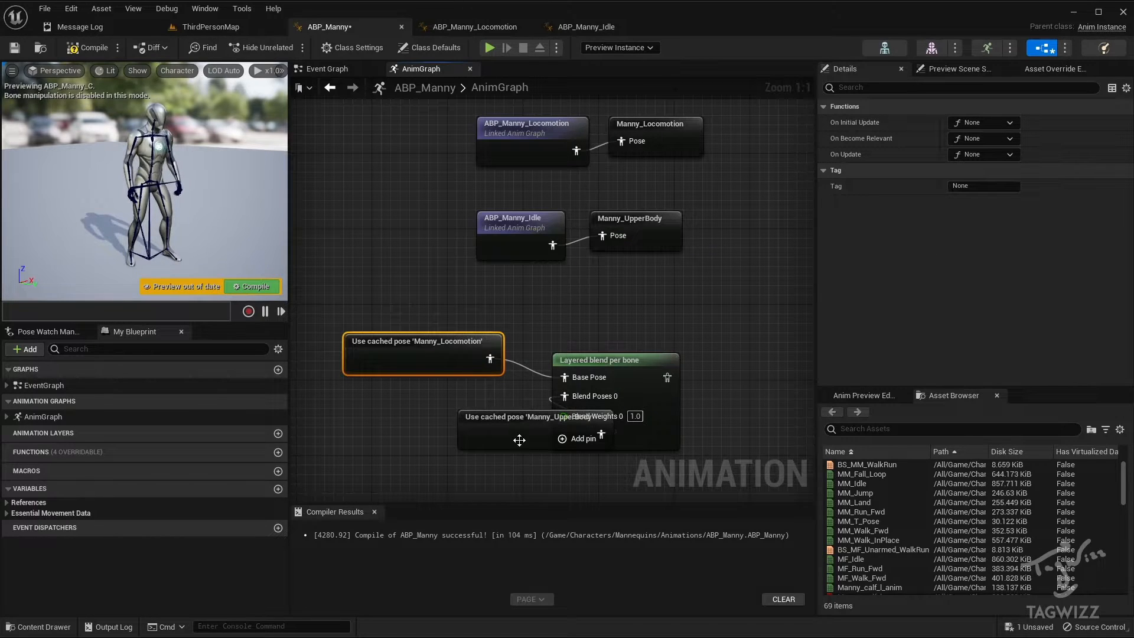
left_click_drag(520, 440, 406, 420)
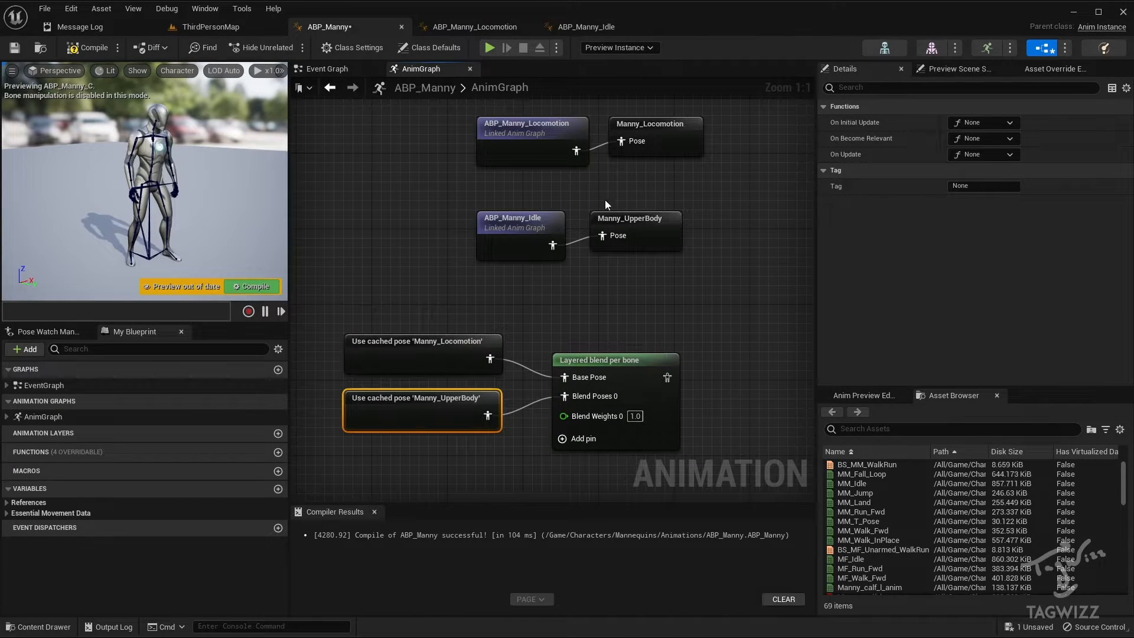
Move the Output Pose node beside the Layered blend per bone node.
scroll(729, 239, "down", 2)
right_click_drag(732, 237, 590, 379)
left_click_drag(746, 128, 644, 460)
right_click_drag(679, 374, 759, 207)
left_click_drag(752, 258, 724, 307)
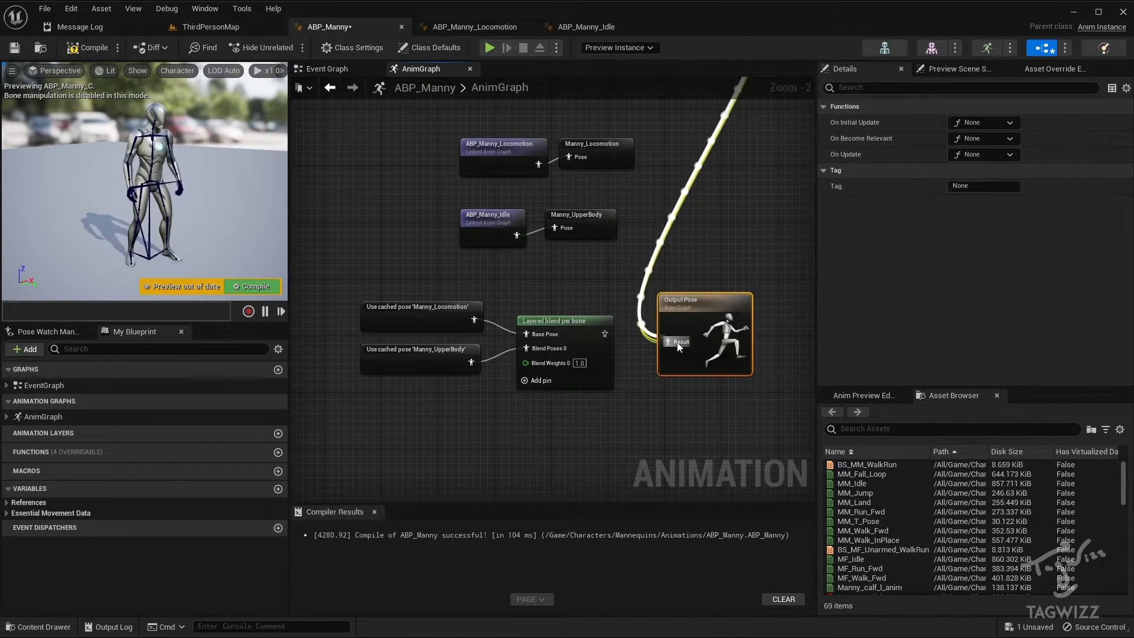
Connect the Layered blend per bone output to the Output Pose's Result and compile ABP_Manny.
left_click_drag(669, 341, 604, 332)
scroll(590, 365, "up", 2)
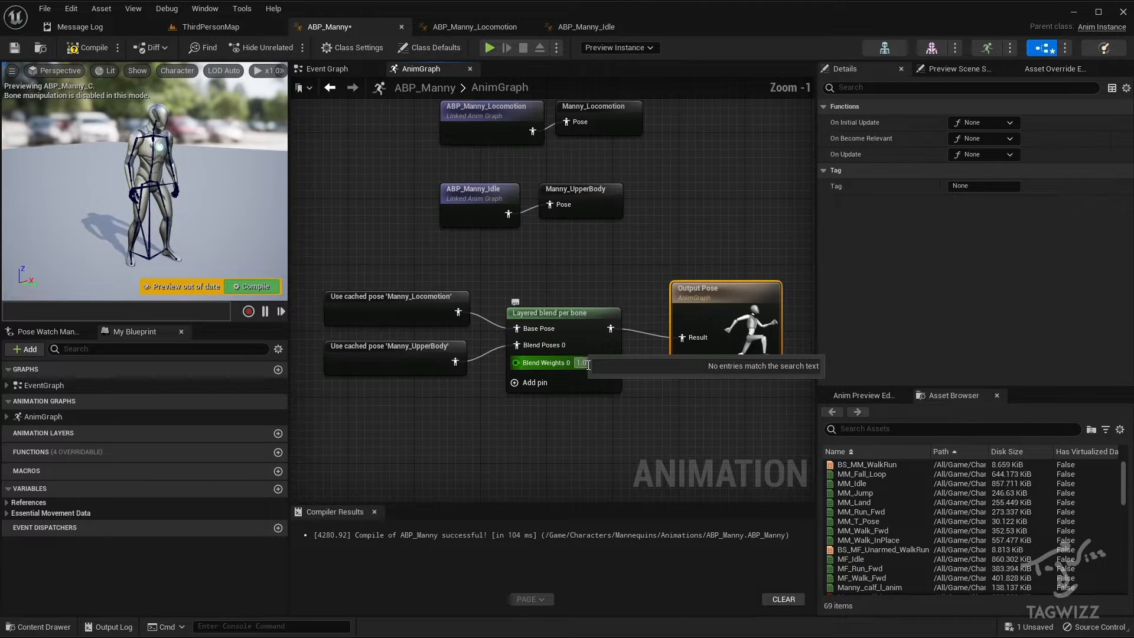
right_click_drag(645, 377, 687, 381)
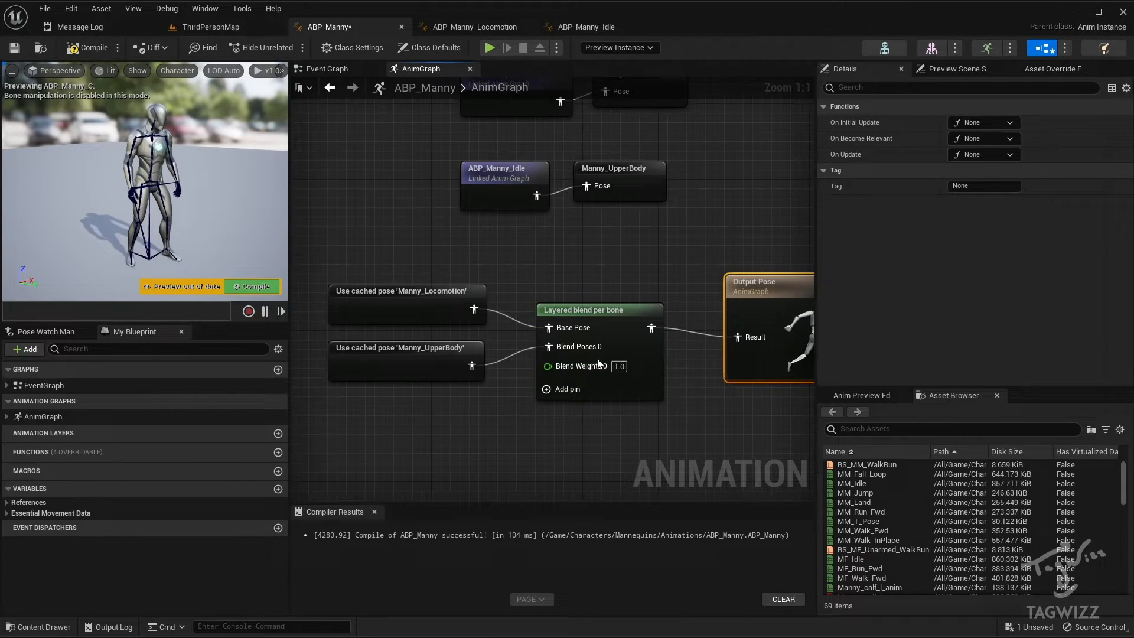
left_click(243, 292)
scroll(555, 273, "down", 1)
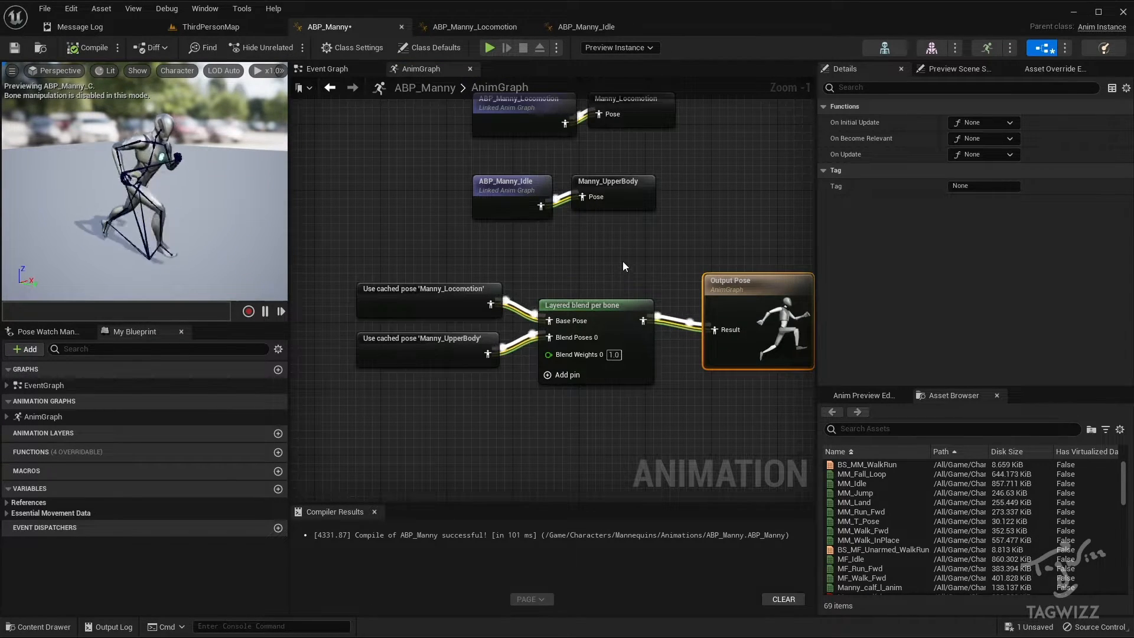
Try a Blend Weights 0 value of 0 on the Layered blend per bone node.
left_click(616, 355)
type("0")
key("Return")
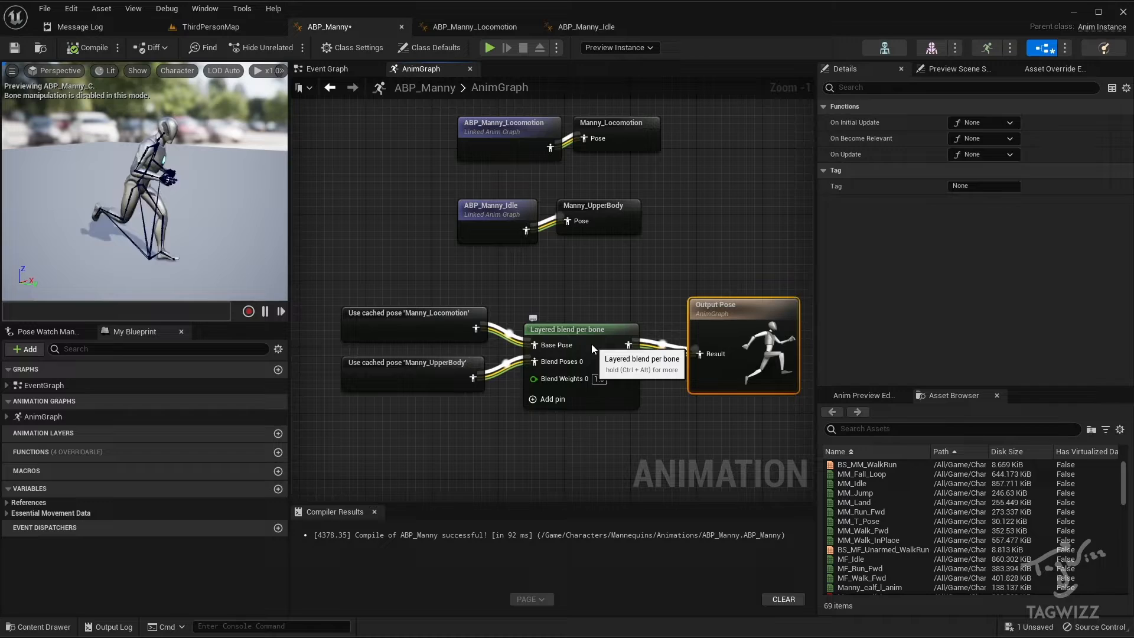
Add one branch filter to the Layered blend per bone node's Layer Setup index 0 and expand its bone settings.
left_click(591, 344)
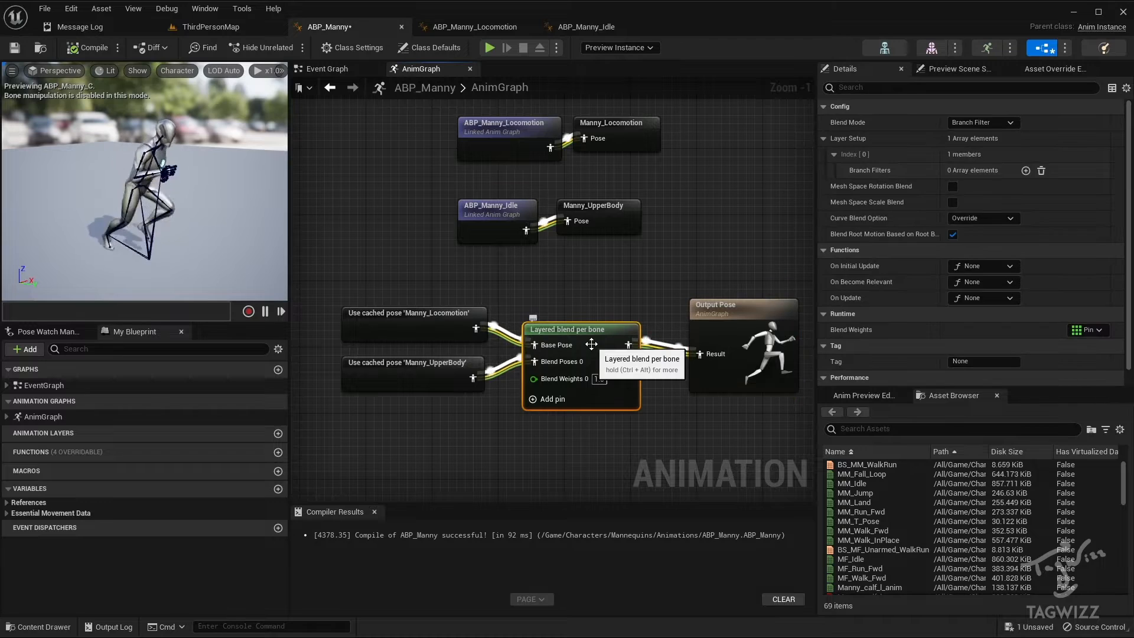
right_click_drag(639, 301, 630, 284)
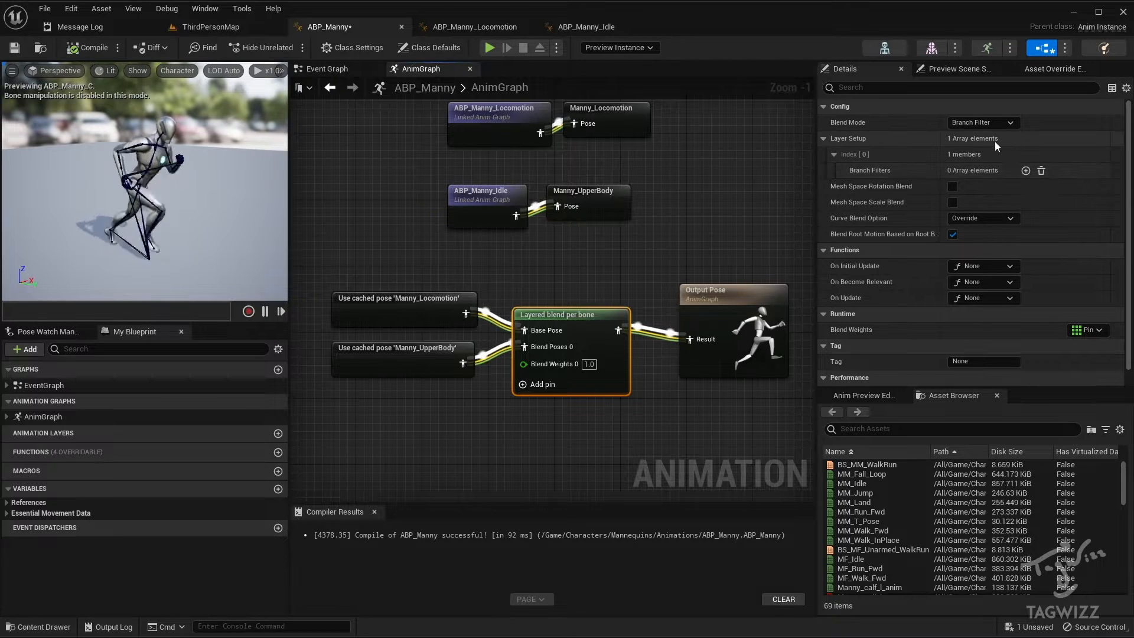
left_click(1026, 170)
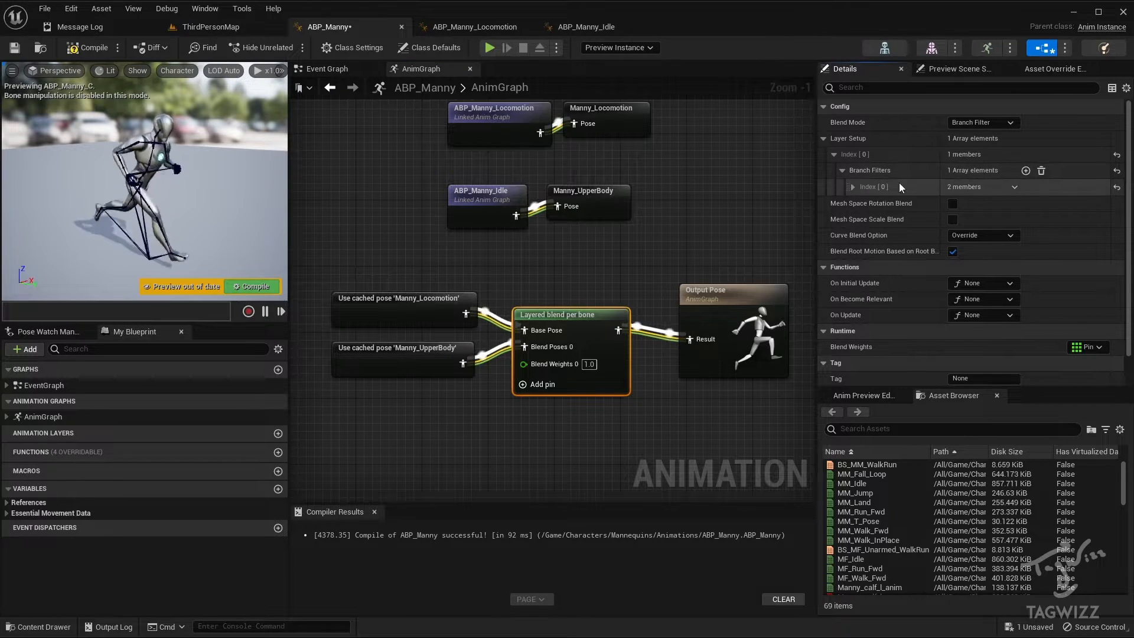
left_click(852, 187)
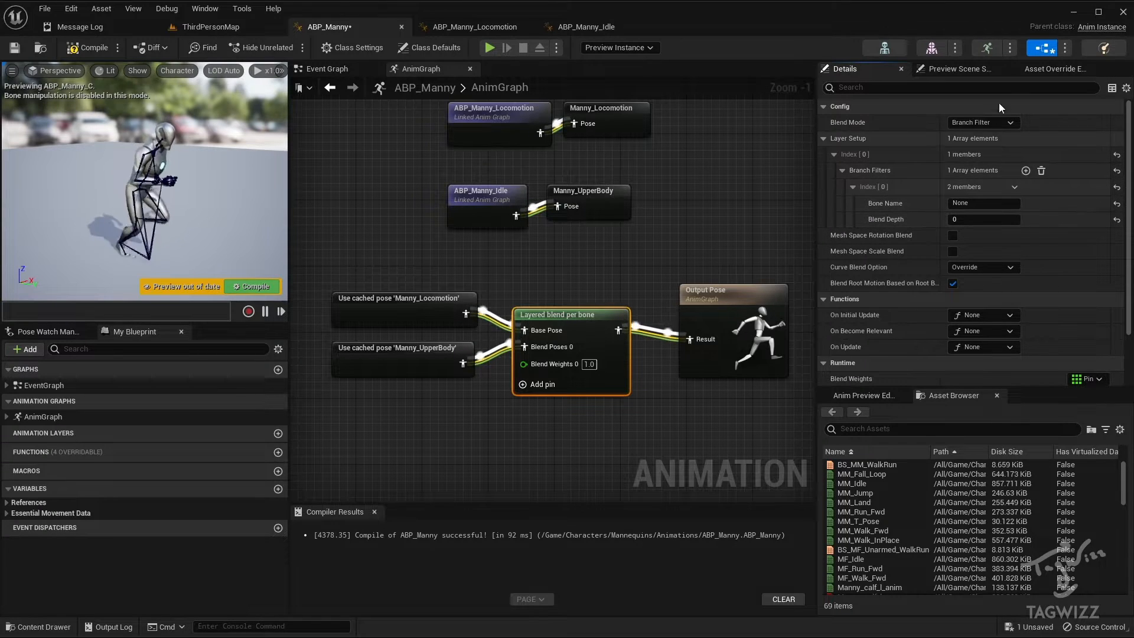
Open the SKM_Manny_Simple skeletal mesh and examine which body parts root, pelvis, the spine bones and clavicle_l control, ending on spine_01.
left_click(934, 48)
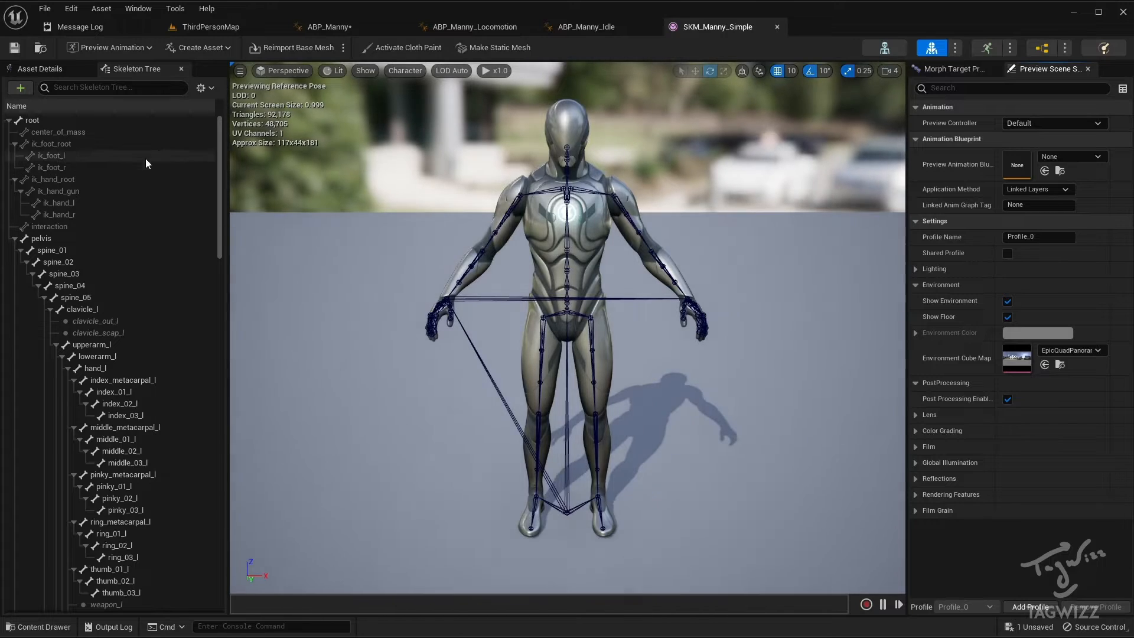
left_click(50, 121)
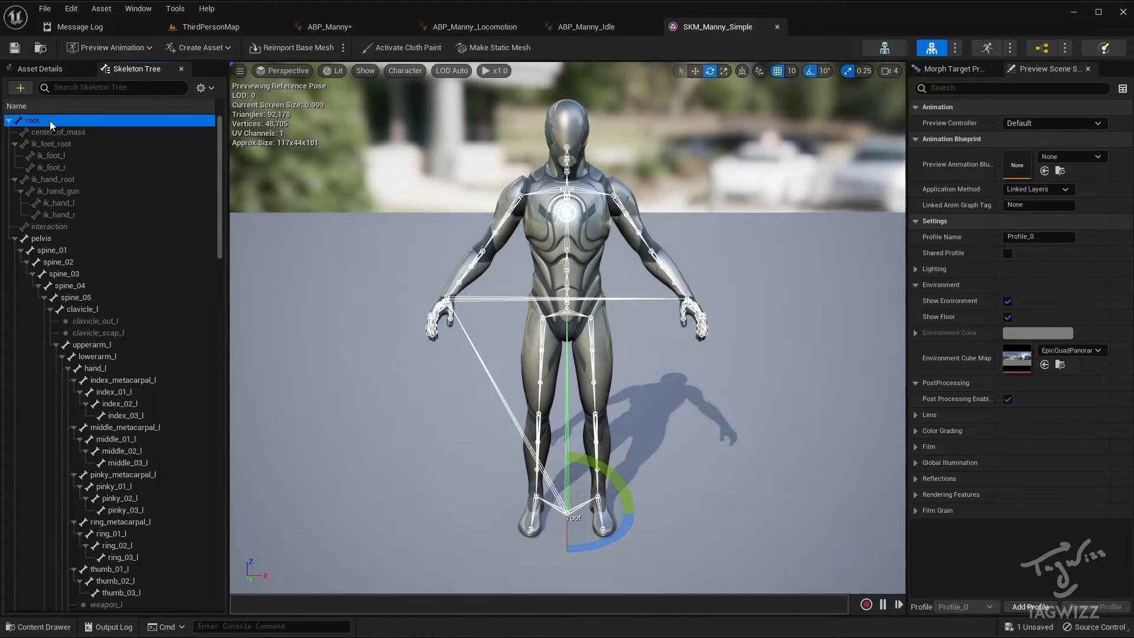
left_click(52, 235)
left_click(72, 248)
left_click(81, 261)
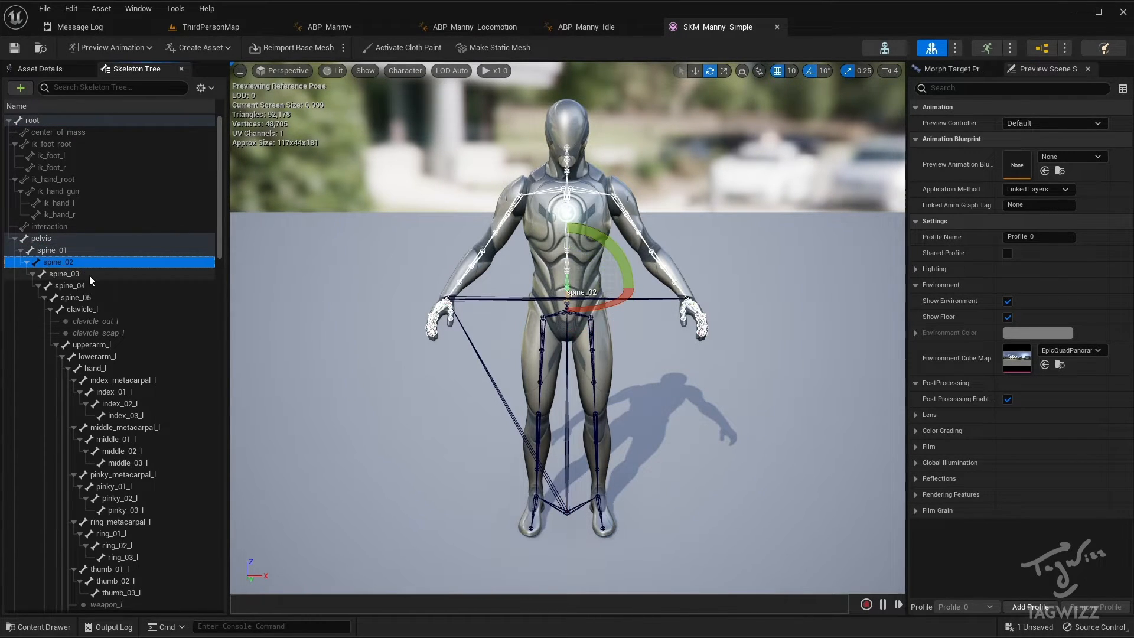
left_click(90, 275)
left_click(95, 286)
left_click(100, 297)
left_click(104, 308)
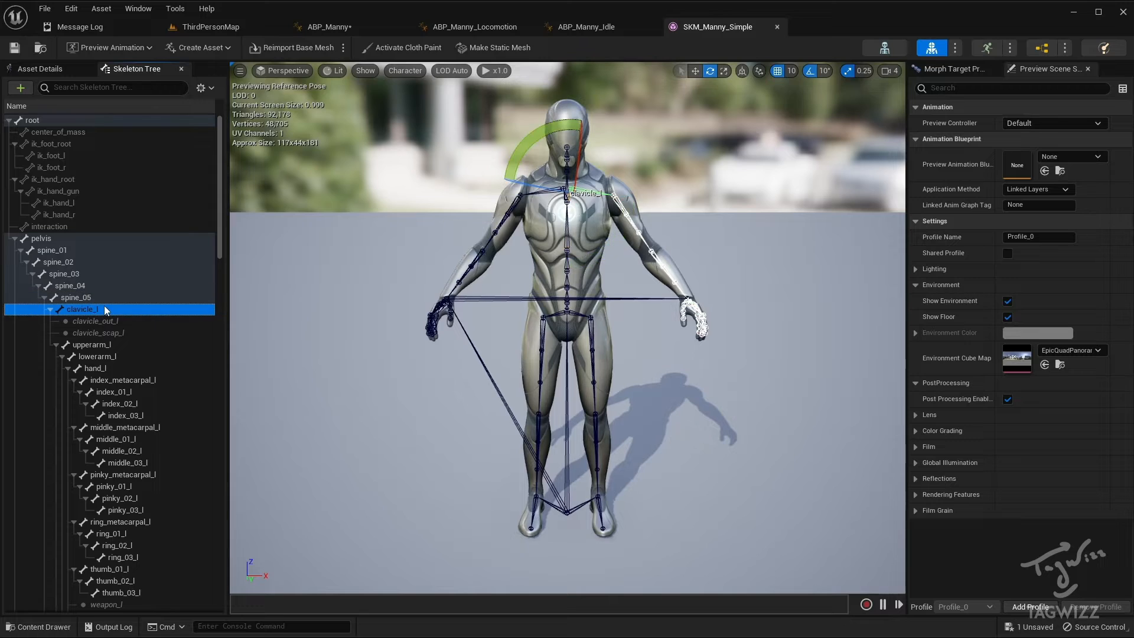
left_click(71, 251)
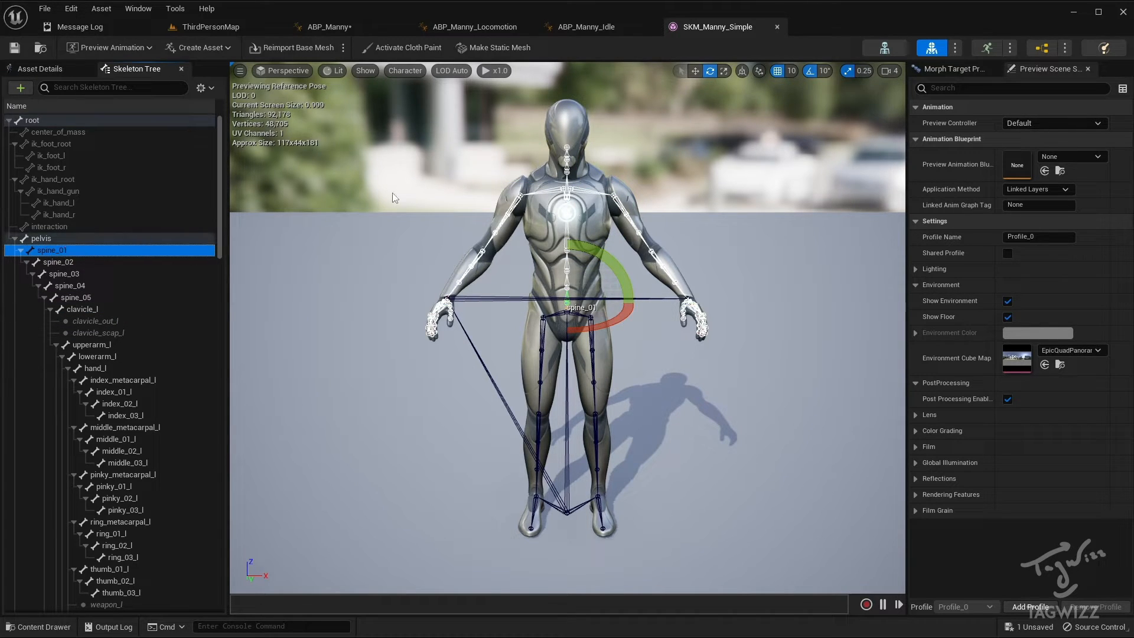
Set the branch filter's Bone Name to spine_01 on ABP_Manny's Layered blend per bone node, compile, and inspect the preview character from the front.
left_click(329, 26)
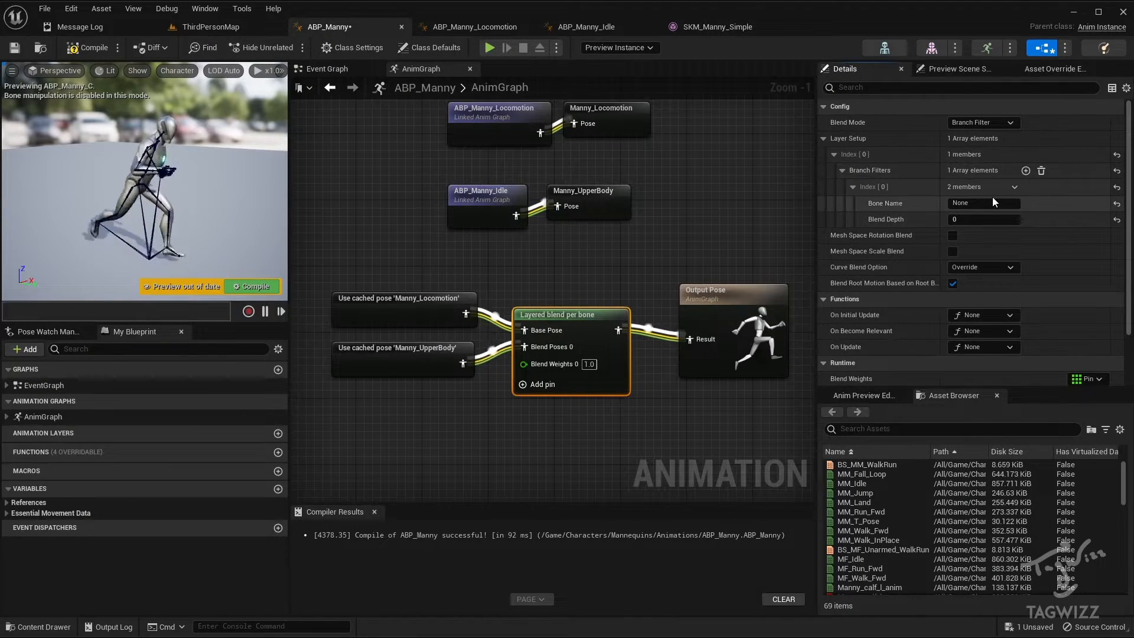
left_click(995, 204)
type("spine_01")
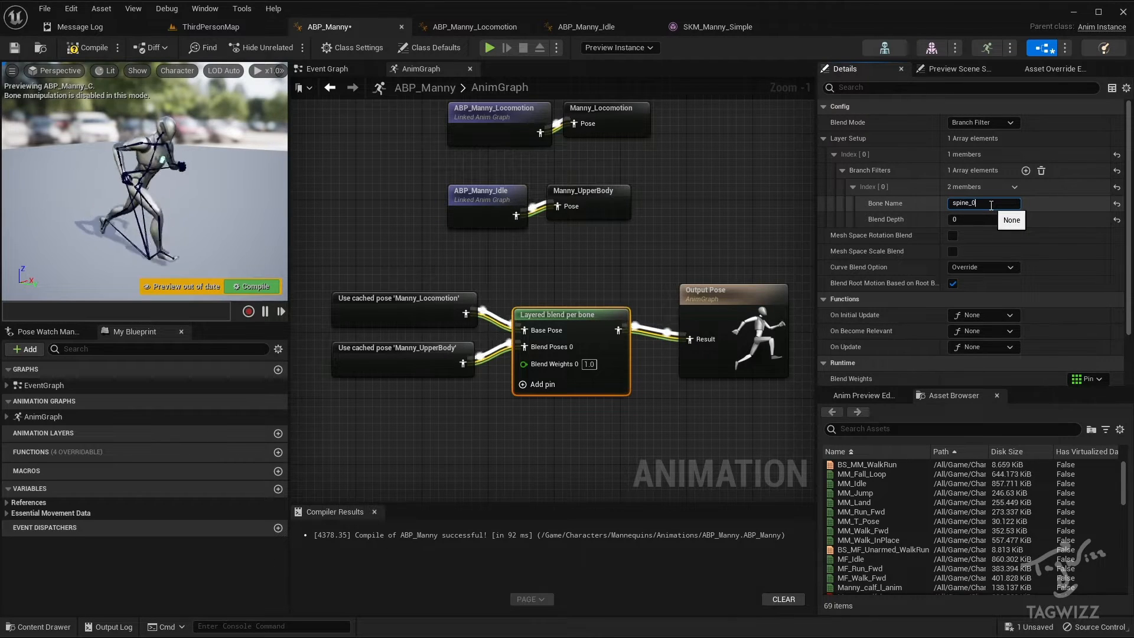
key("Return")
left_click(238, 288)
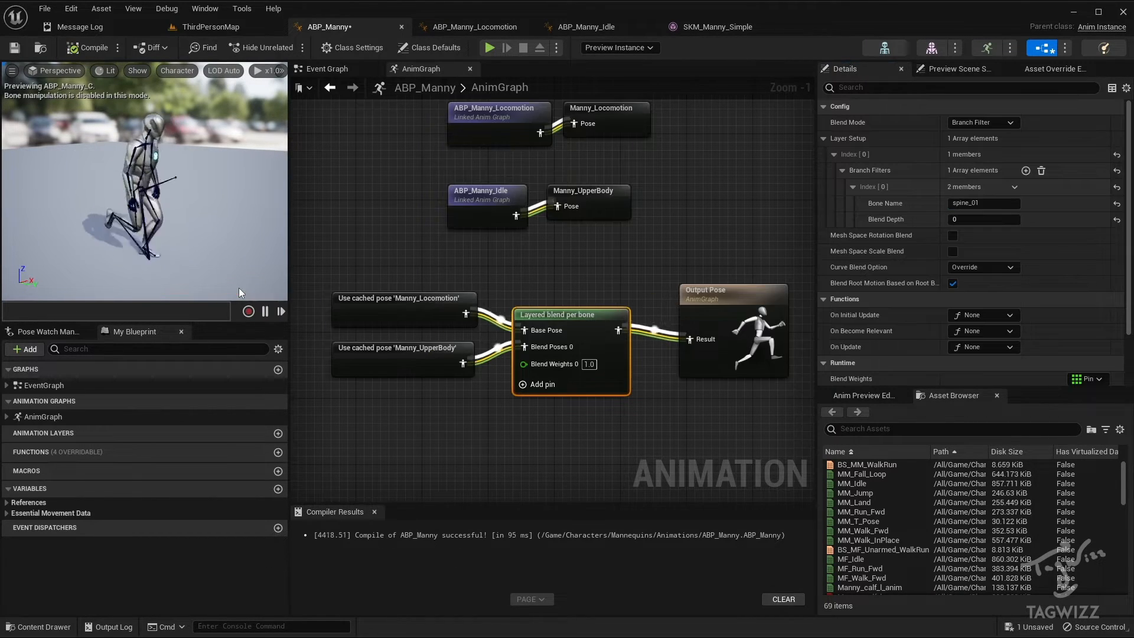
scroll(182, 198, "up", 3)
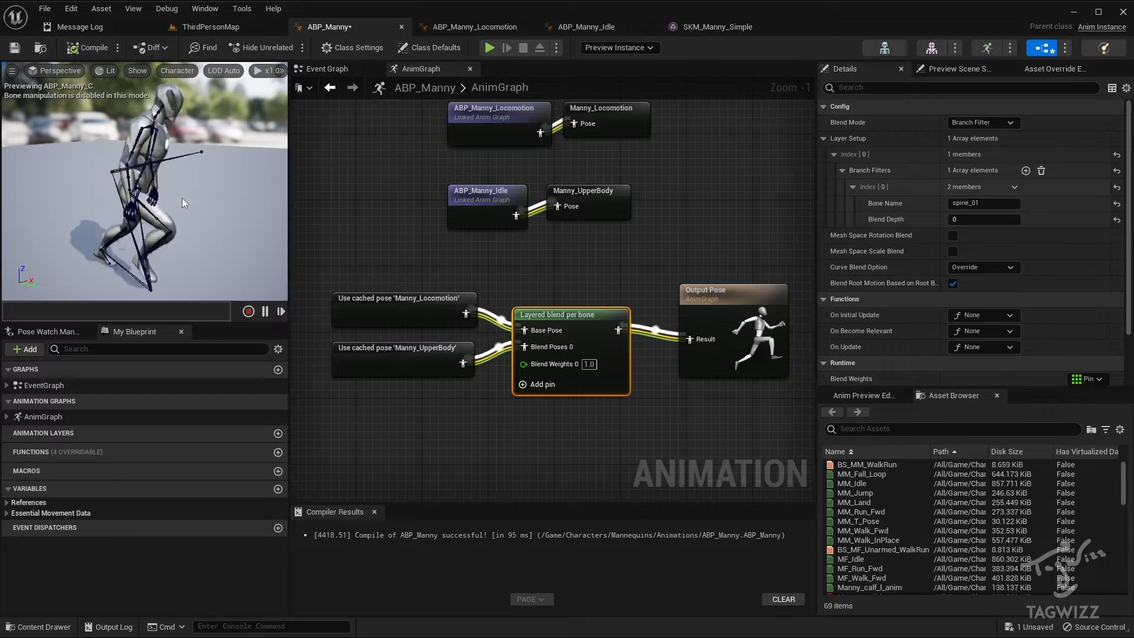
right_click_drag(182, 198, 72, 182)
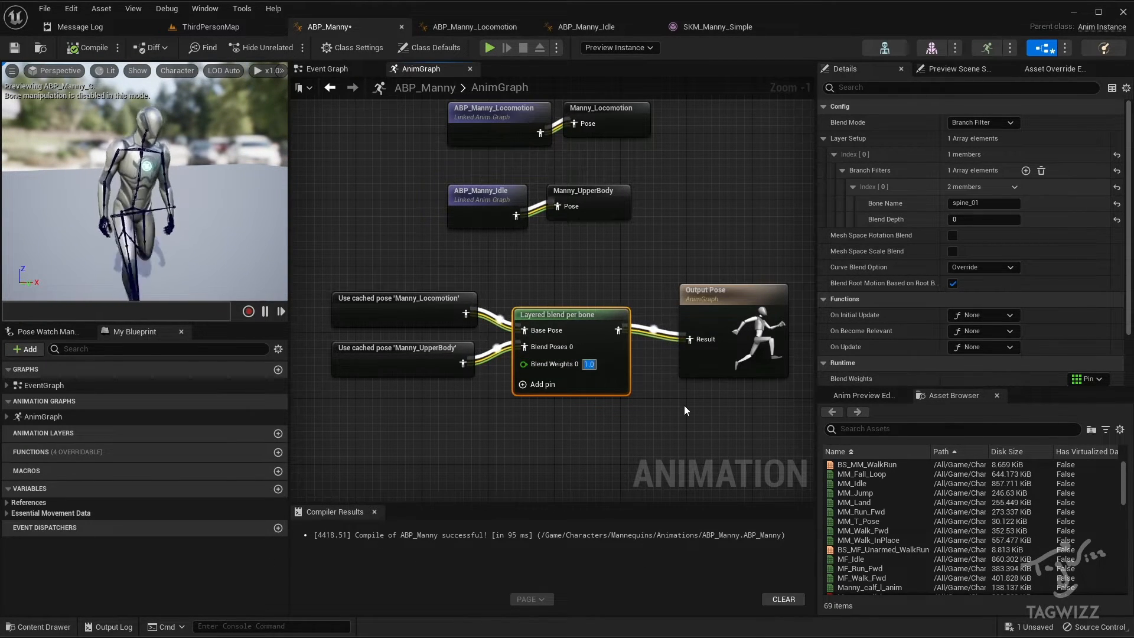
Test Blend Weights 0 at 0 on the Layered blend per bone node, restore it to 1, and compile and save ABP_Manny.
key("F7")
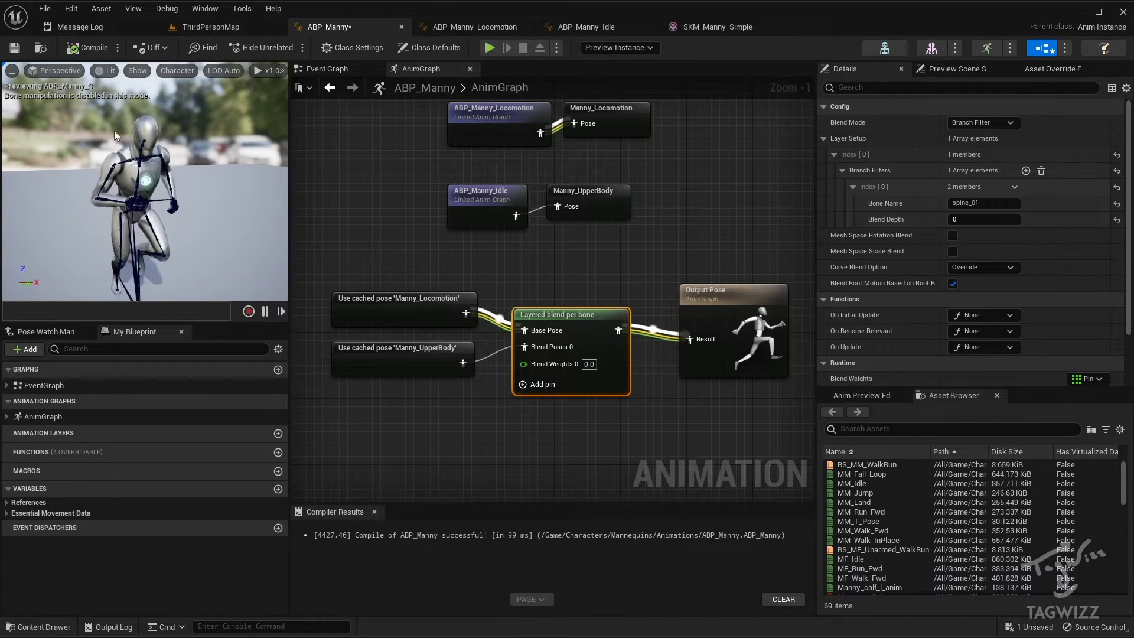
left_click(589, 364)
type("1")
key("Return")
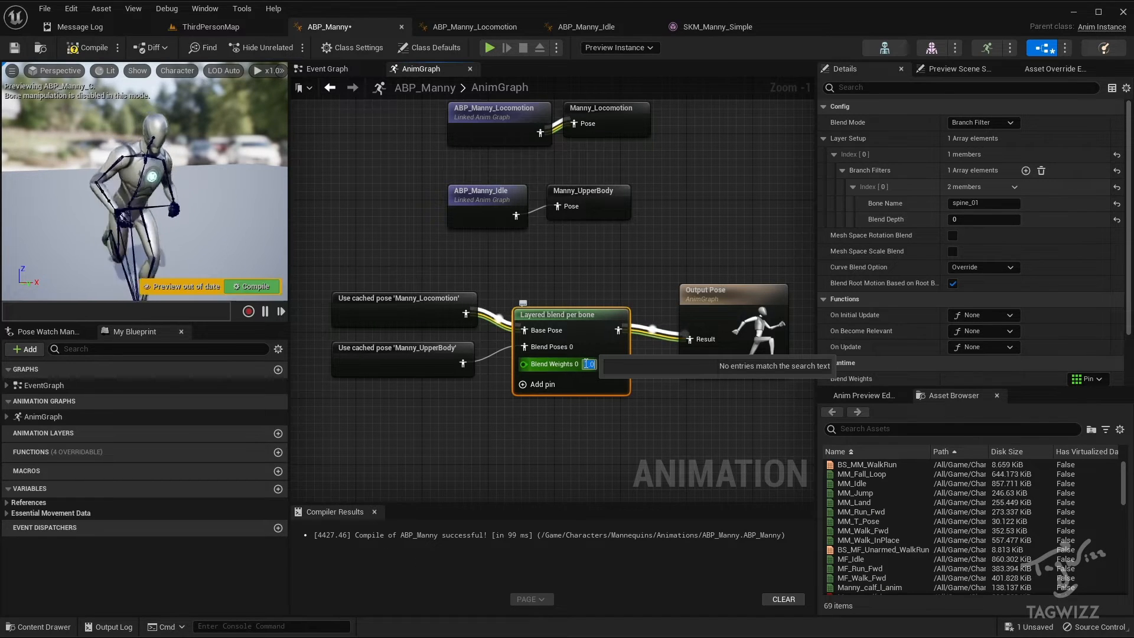
left_click(269, 288)
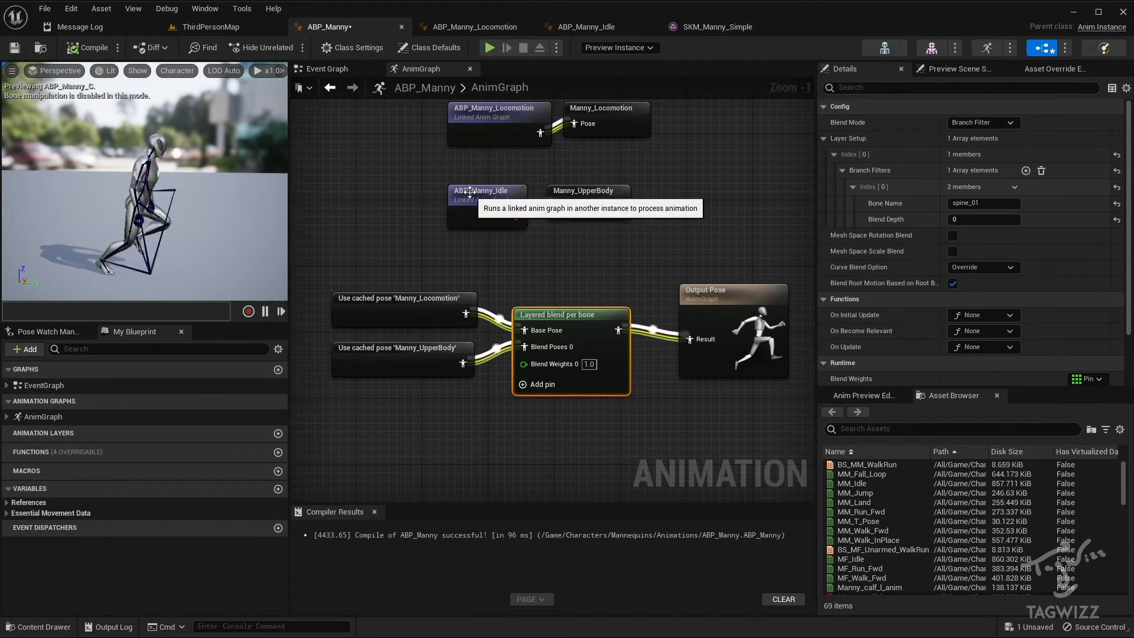
key("ctrl+s")
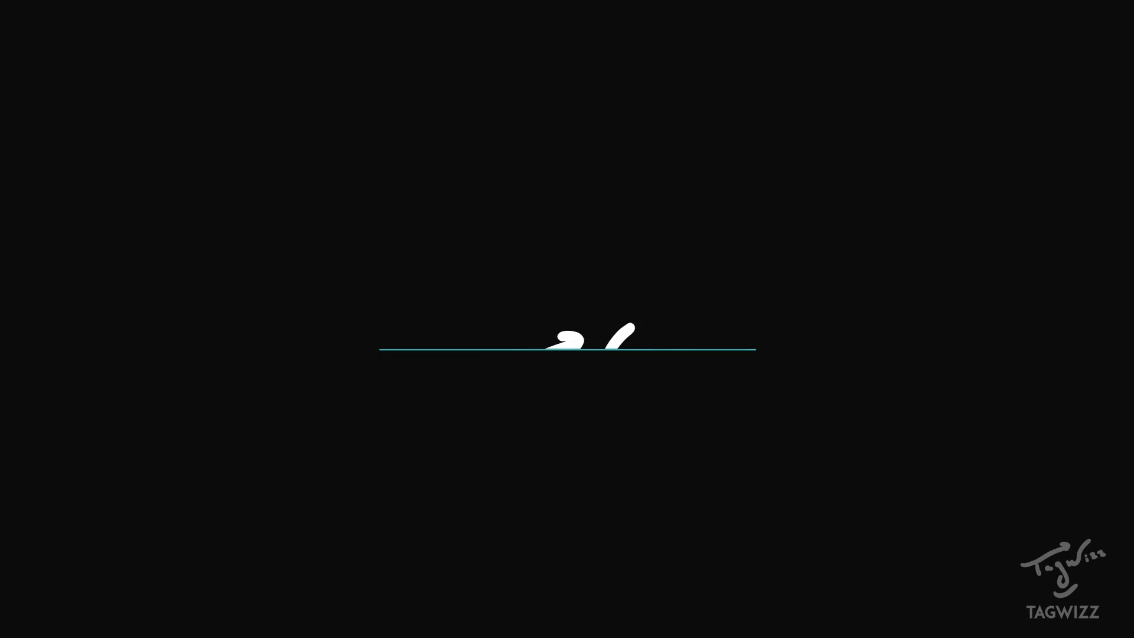